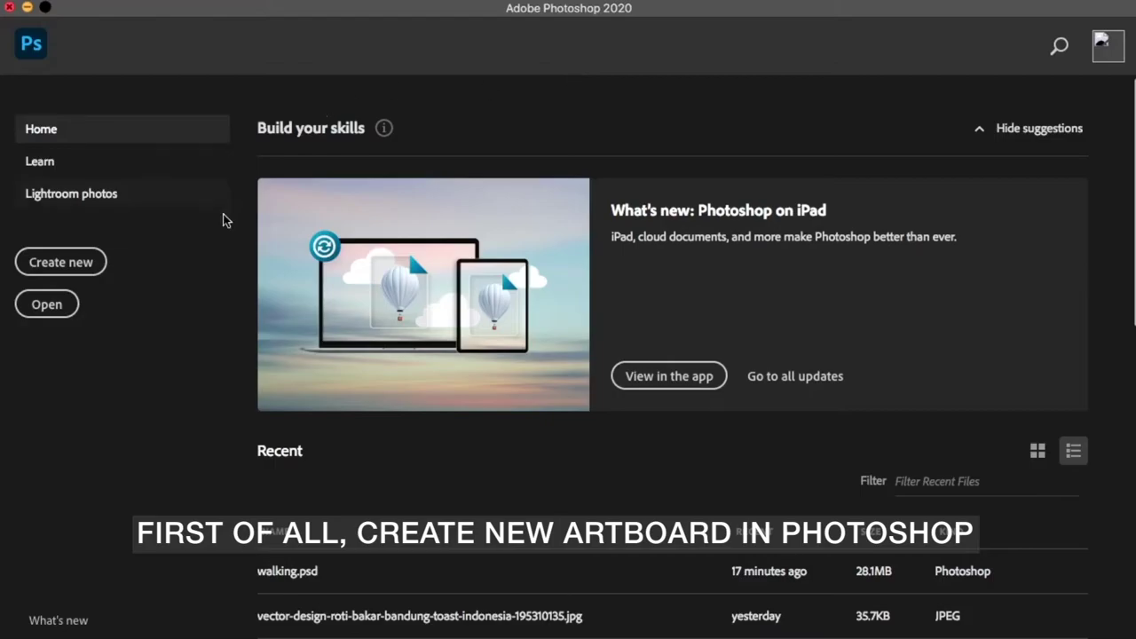
# Step: Create a 5450 × 1090 px document at 300 ppi with a white background
pyautogui.click(55, 269)
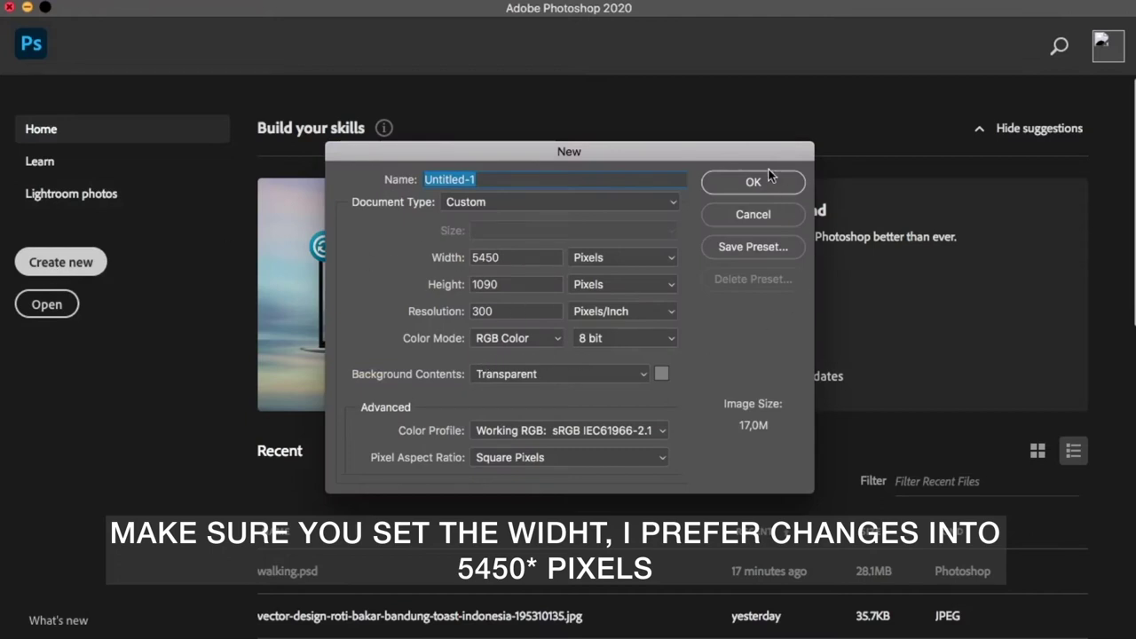
pyautogui.click(618, 374)
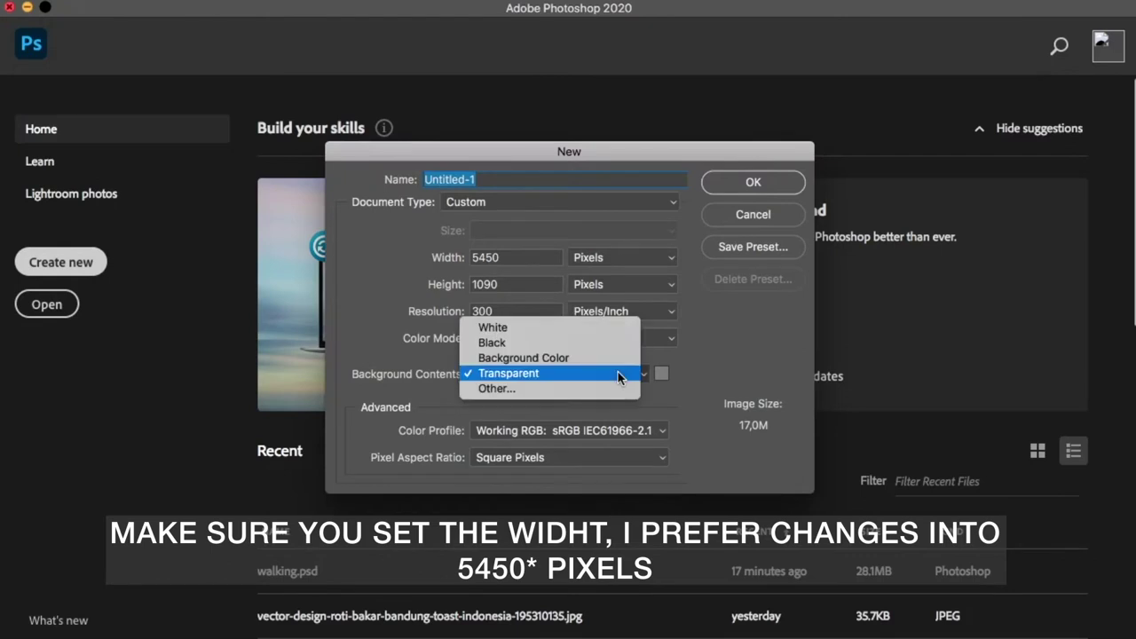
pyautogui.click(585, 327)
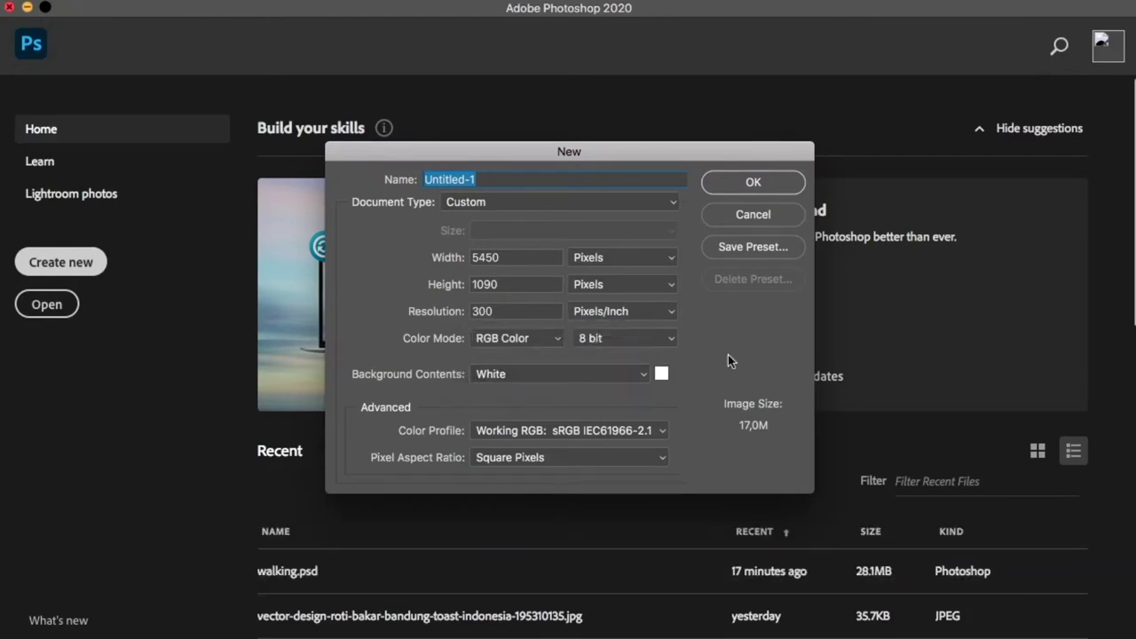
pyautogui.click(731, 174)
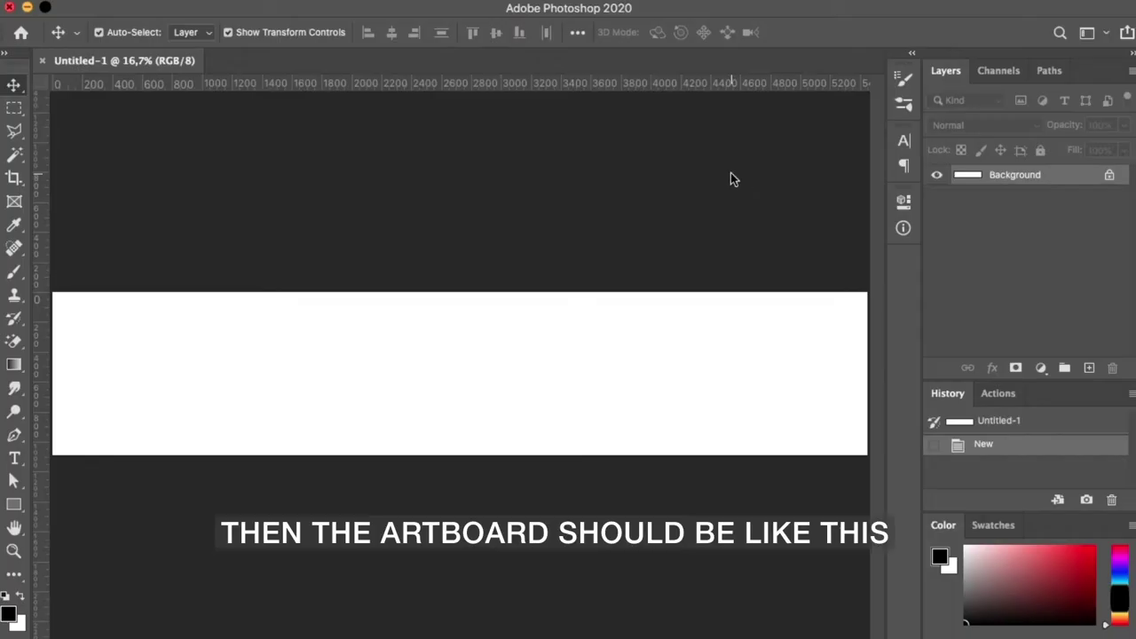
# Step: Place the tie-dye shirt image at the left end of the strip
pyautogui.scroll(-3, 471, 355)
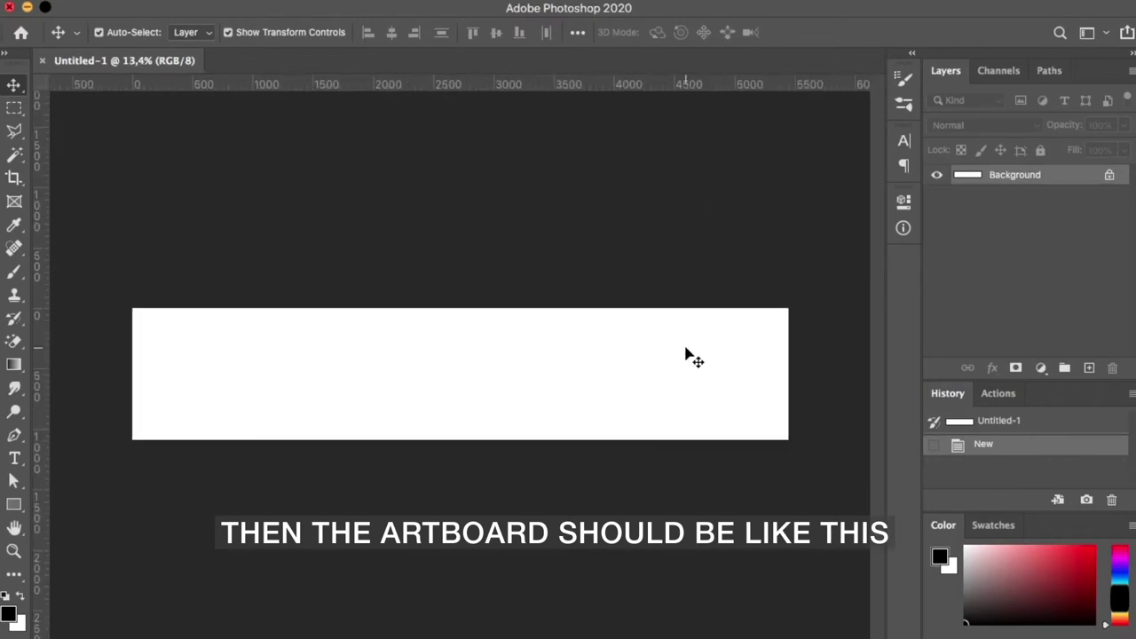
pyautogui.click(435, 637)
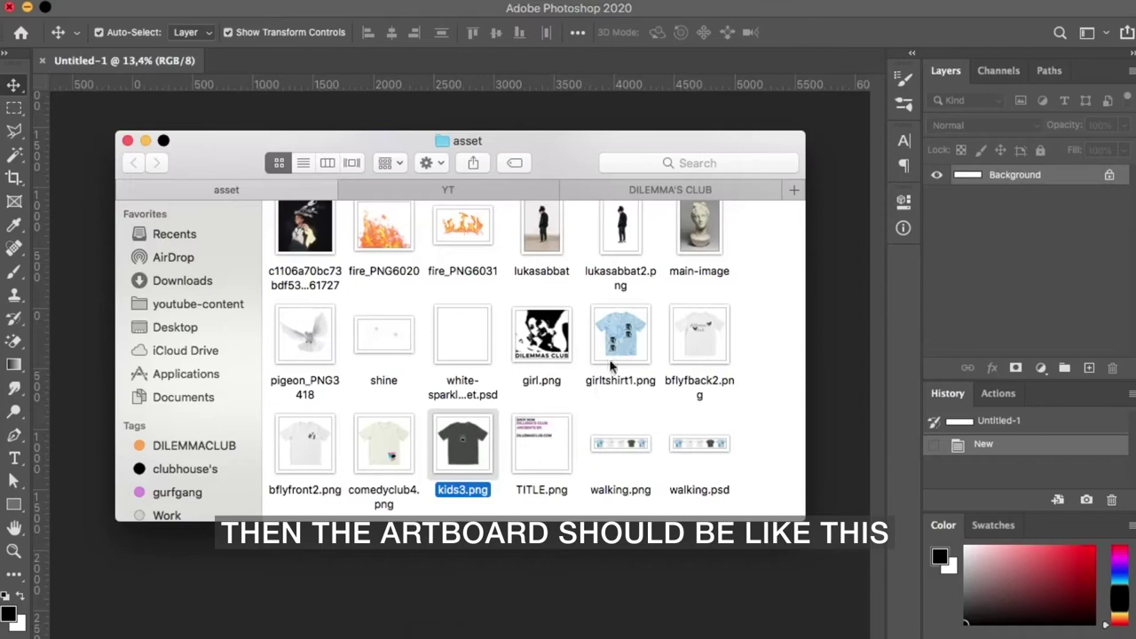
pyautogui.moveTo(635, 337)
pyautogui.mouseDown()
pyautogui.moveTo(500, 586)
pyautogui.moveTo(494, 575)
pyautogui.mouseUp()
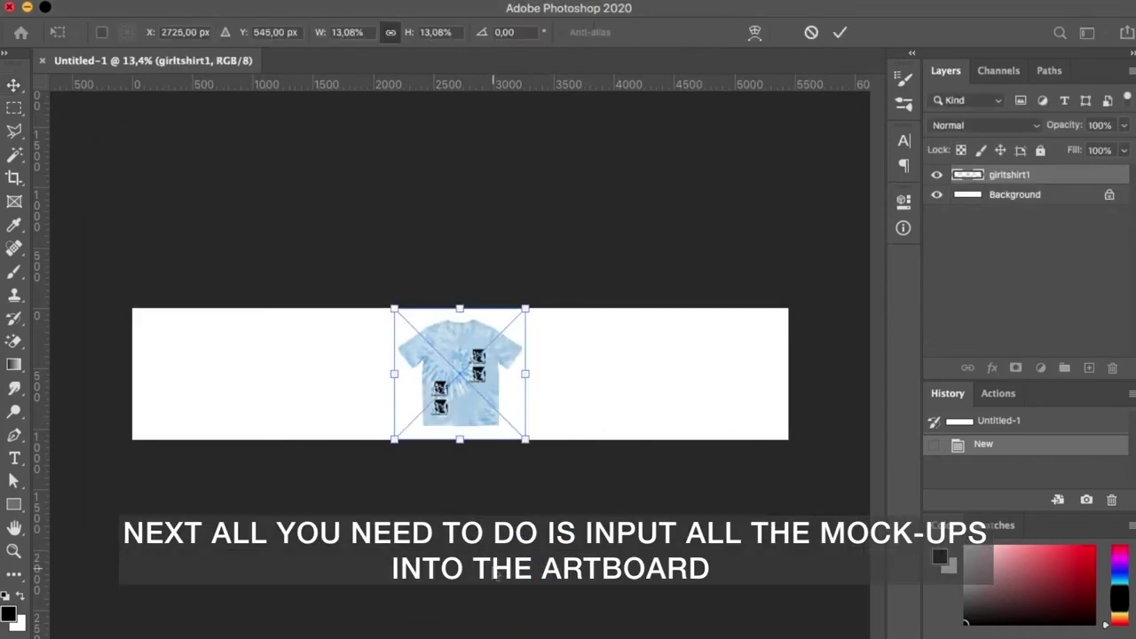
pyautogui.moveTo(448, 377); pyautogui.dragTo(186, 373)
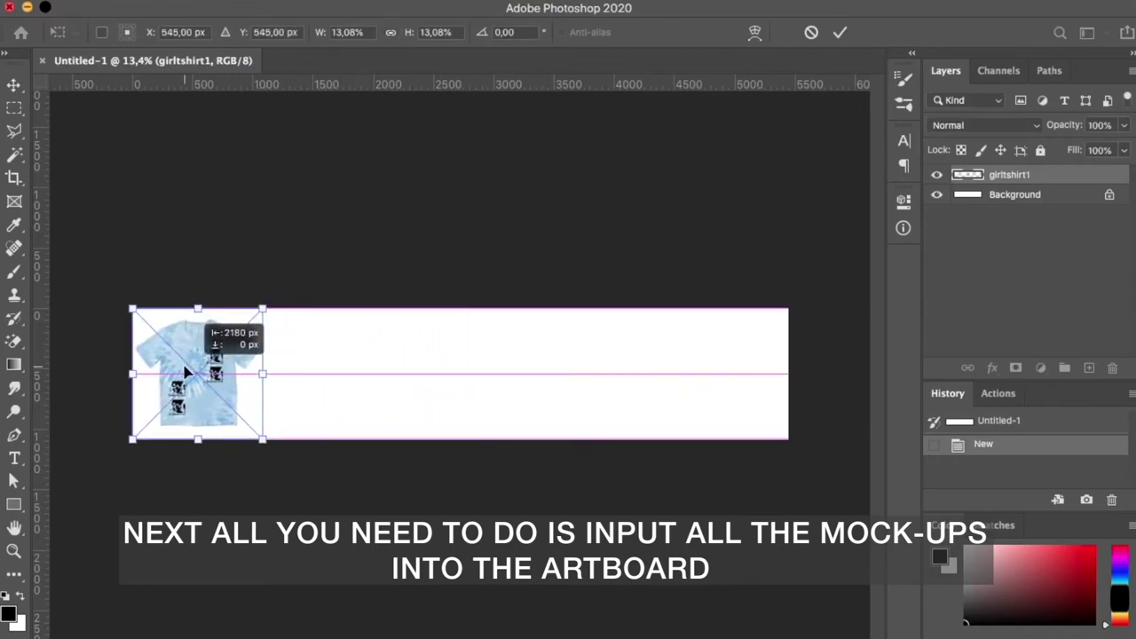
pyautogui.click(840, 32)
# Step: Place the white bflyfront2 and bflyback2 shirts side by side after the first
pyautogui.click(435, 636)
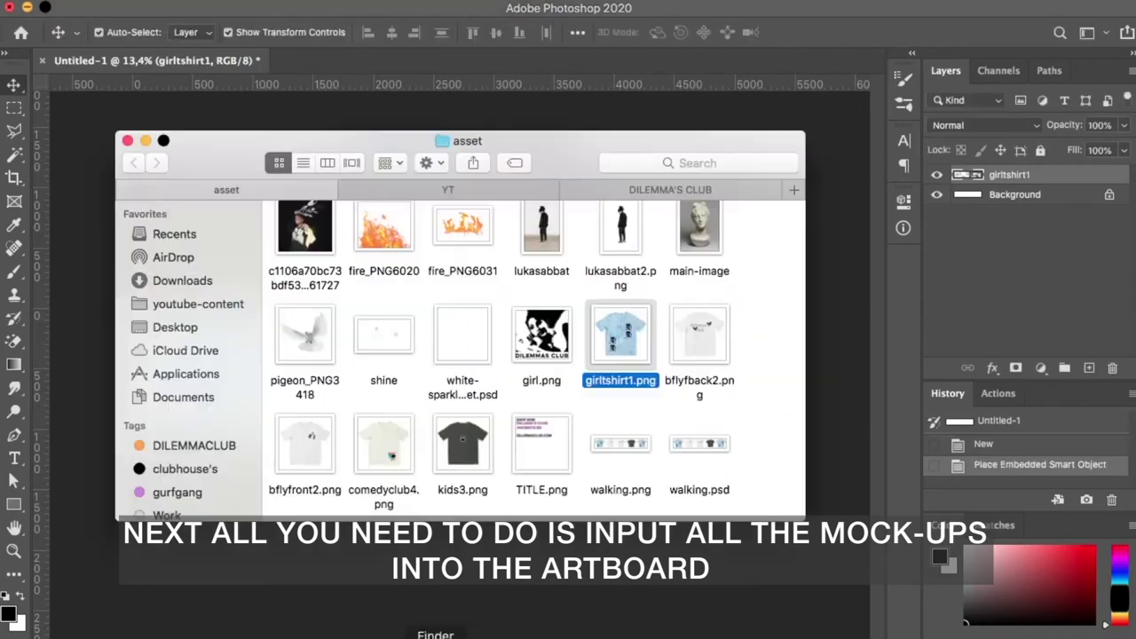
pyautogui.moveTo(304, 444)
pyautogui.mouseDown()
pyautogui.moveTo(469, 368)
pyautogui.moveTo(335, 385)
pyautogui.mouseUp()
pyautogui.press('Return')
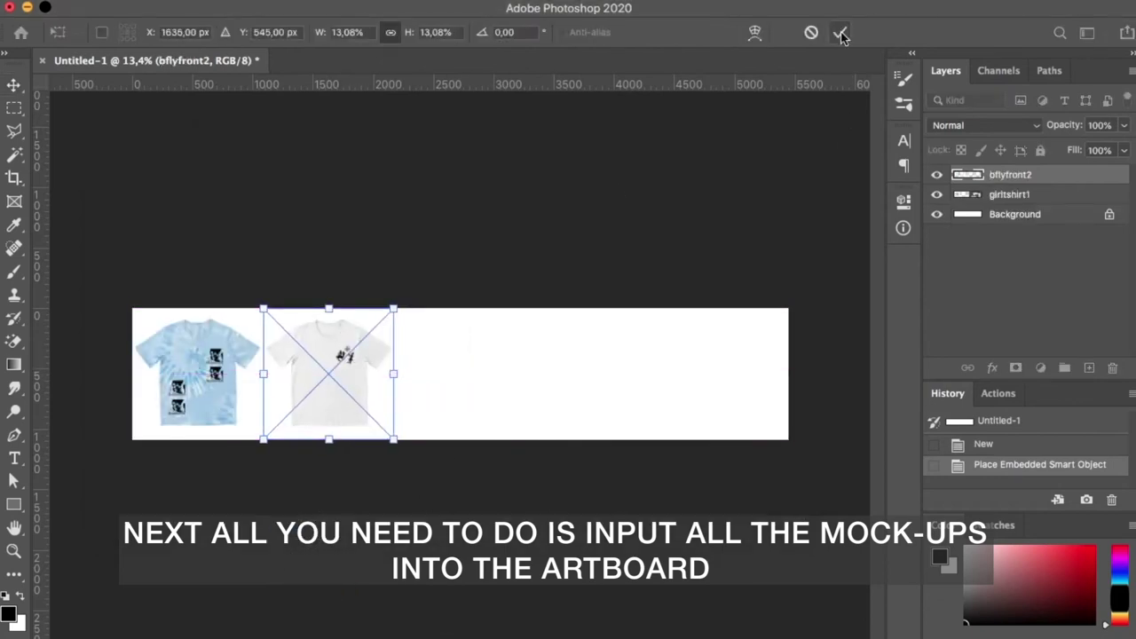
pyautogui.click(435, 633)
pyautogui.moveTo(700, 336); pyautogui.dragTo(460, 373)
pyautogui.click(840, 32)
# Step: Place the dark kids3 shirt in the fourth slot
pyautogui.click(435, 632)
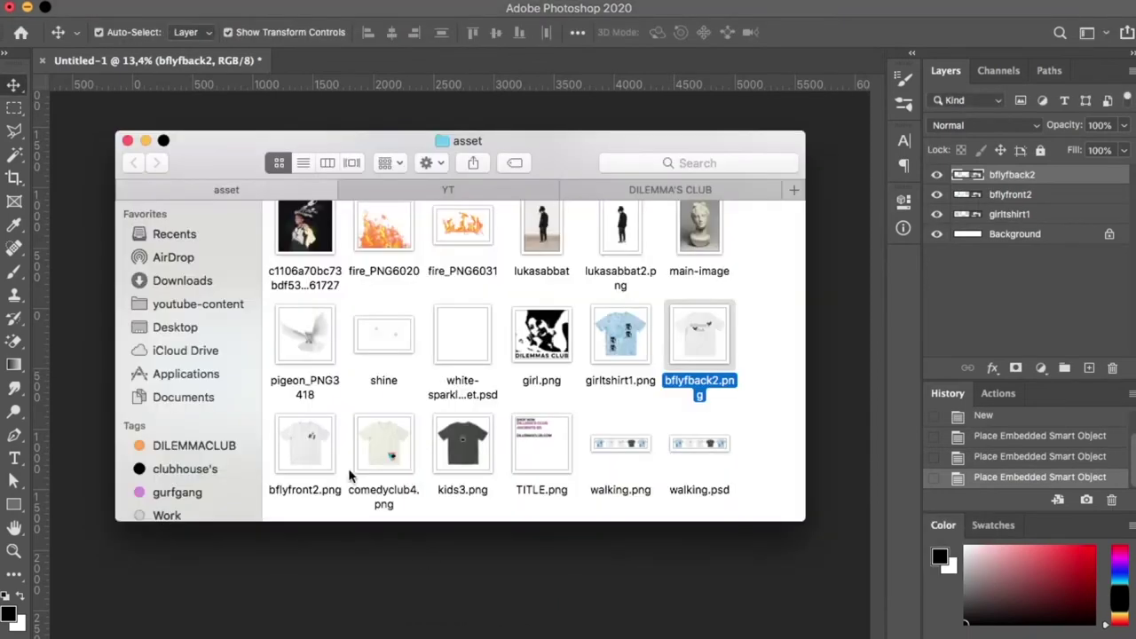
pyautogui.click(578, 566)
pyautogui.moveTo(462, 416); pyautogui.dragTo(595, 415)
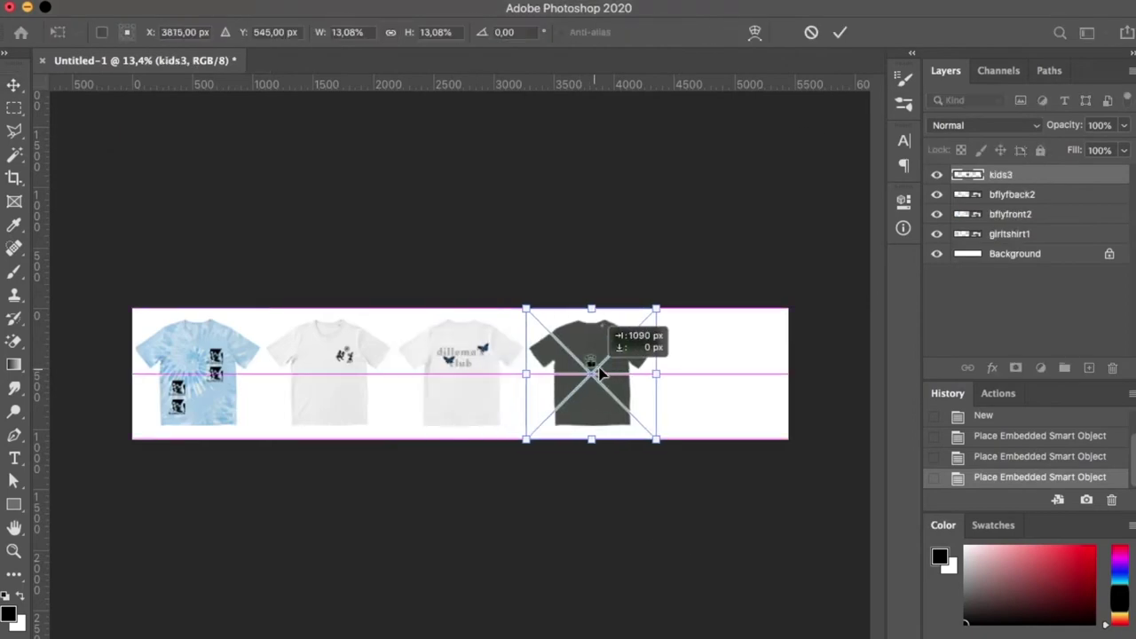
pyautogui.click(840, 32)
# Step: Alt-drag a copy of the first tie-dye shirt into the empty last slot
pyautogui.click(197, 391)
pyautogui.moveTo(197, 391); pyautogui.dragTo(721, 406)
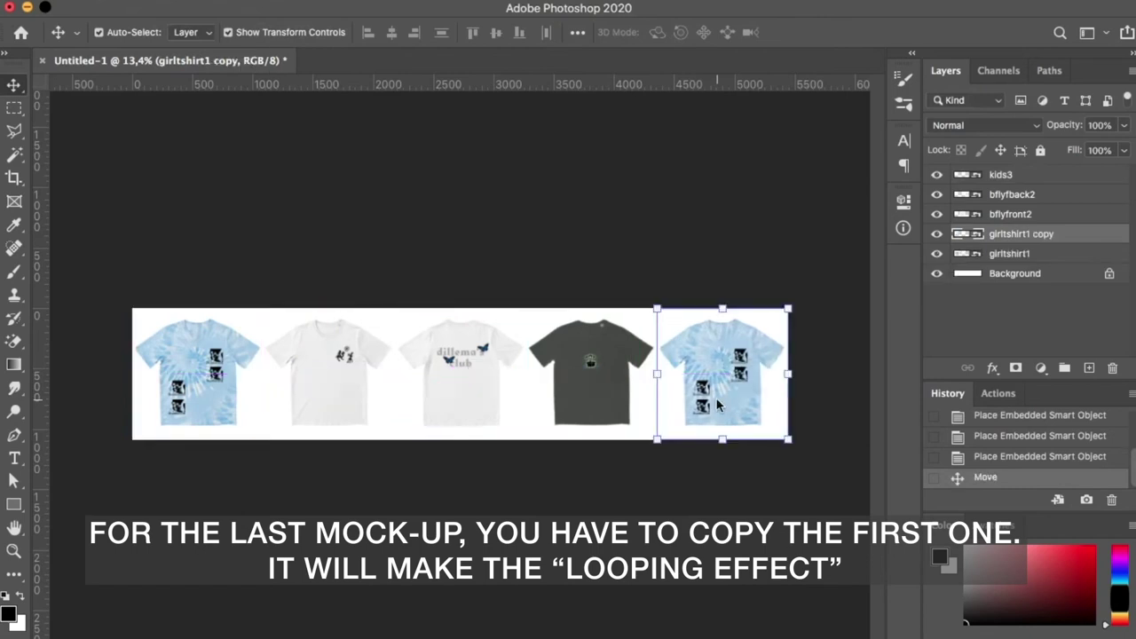
pyautogui.click(802, 189)
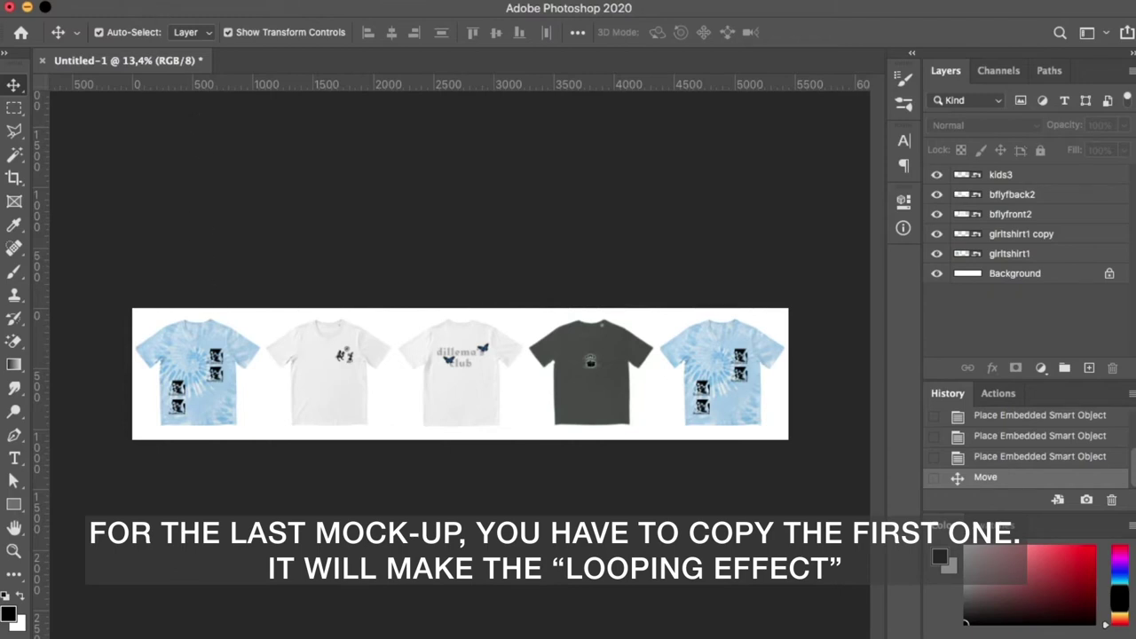
pyautogui.click(133, 2)
pyautogui.moveTo(189, 242)
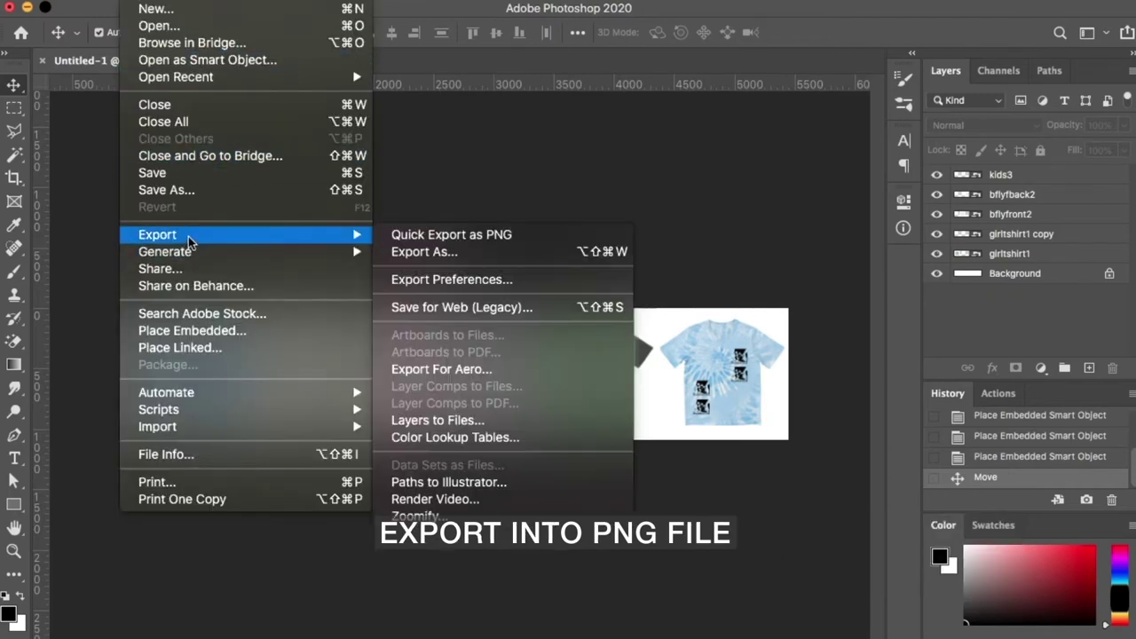
# Step: Save the five-shirt strip with Quick Export as PNG
pyautogui.click(438, 236)
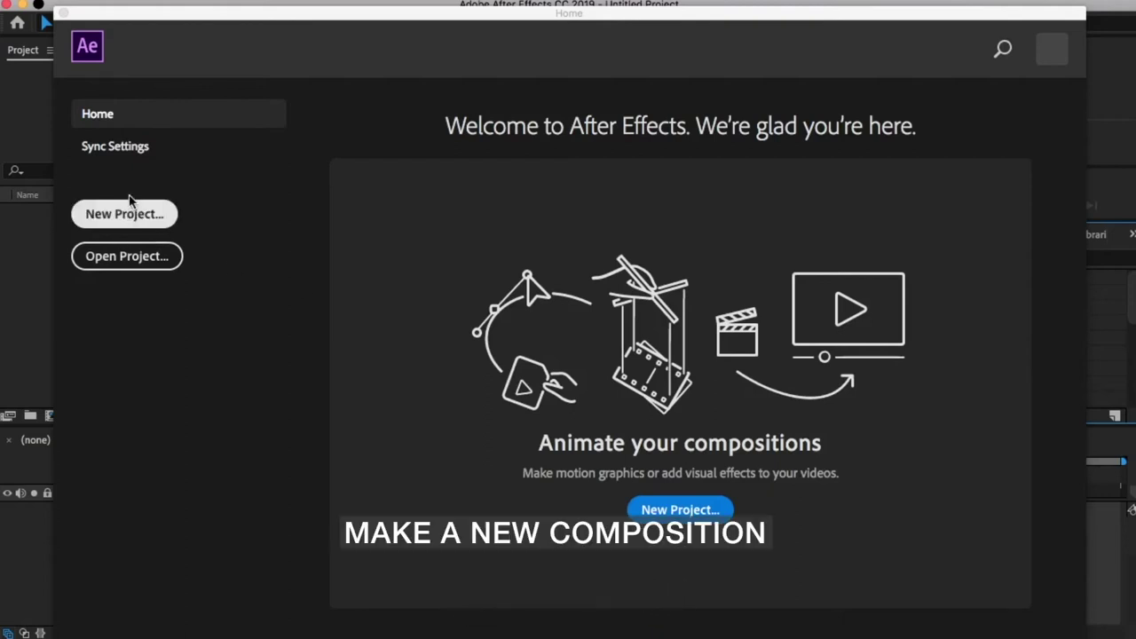
# Step: Dismiss the Home window and make Comp 1: 1090 × 1090 px, 30 fps, 15 seconds
pyautogui.click(64, 14)
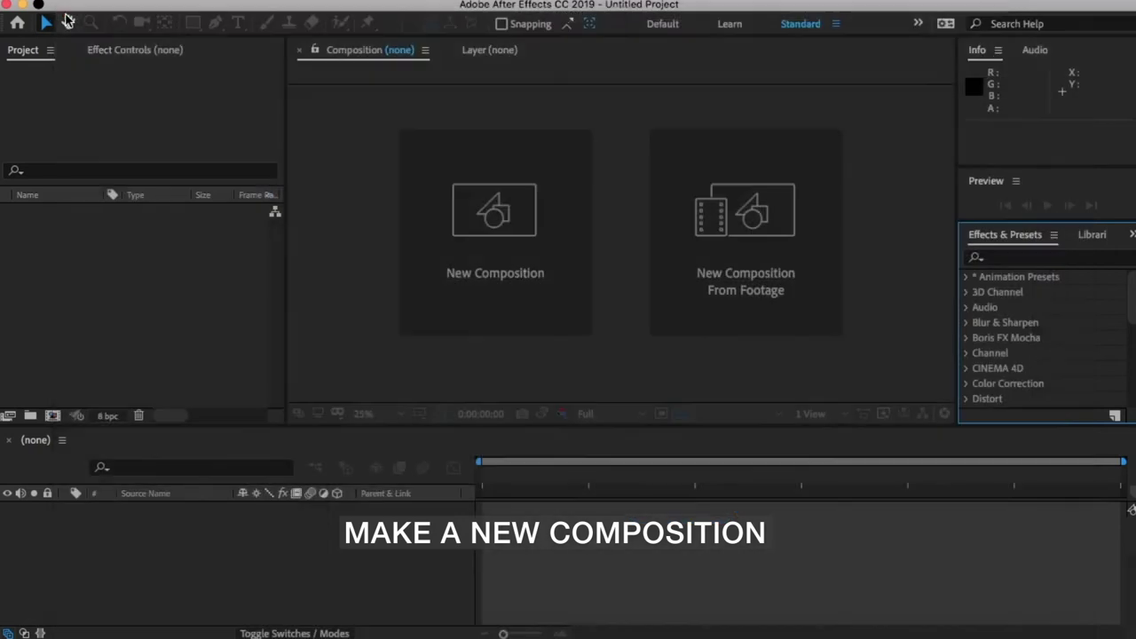
pyautogui.click(508, 289)
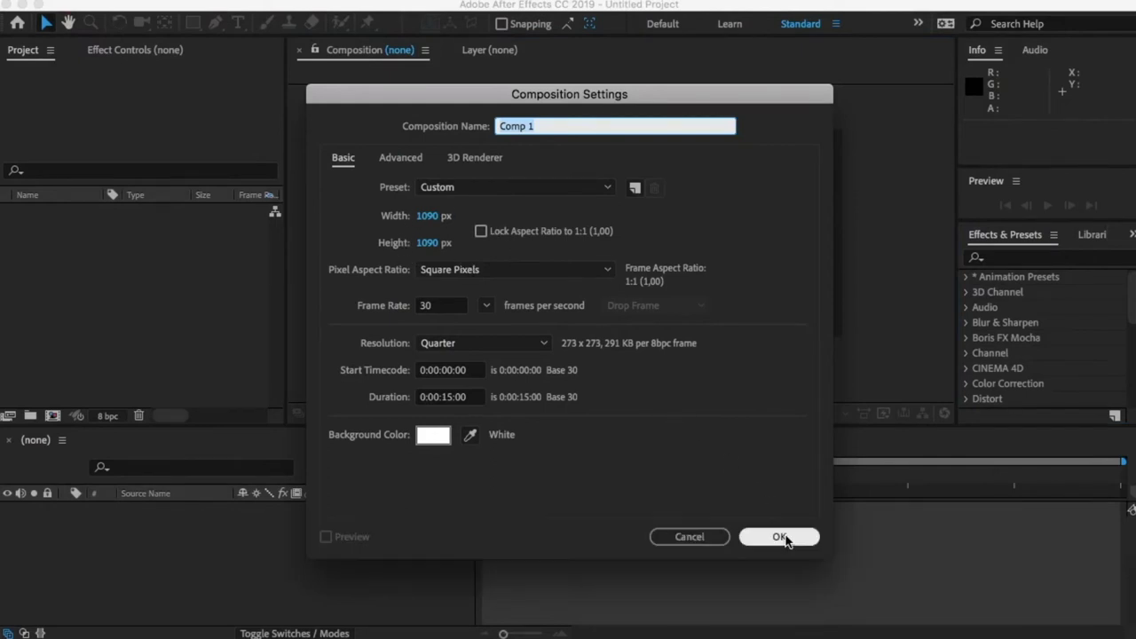
pyautogui.click(781, 538)
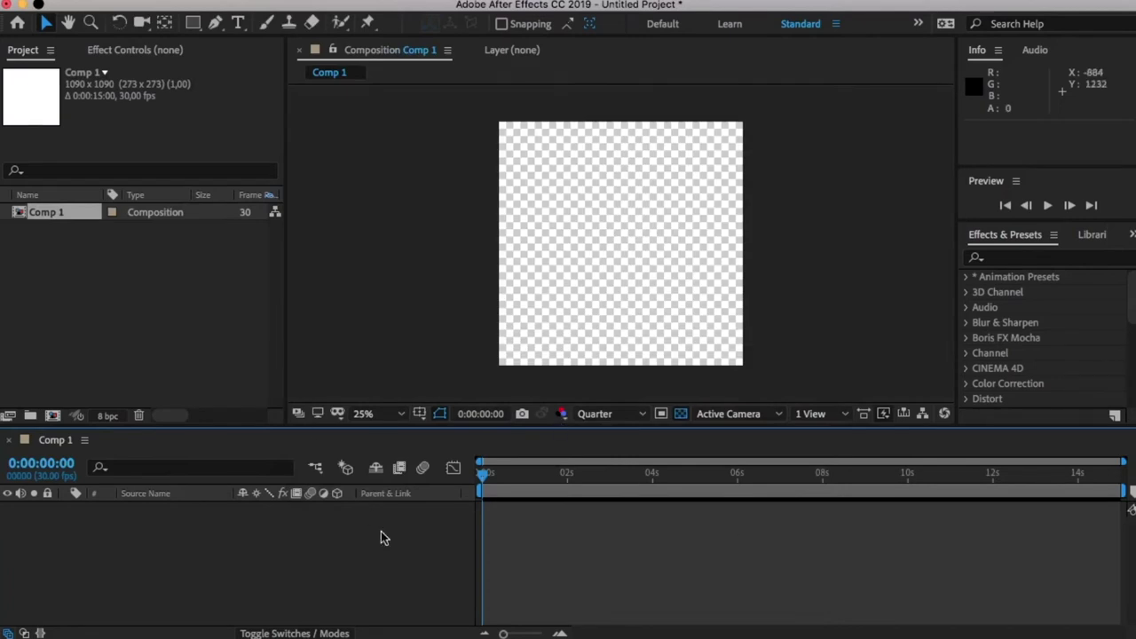
pyautogui.click(423, 637)
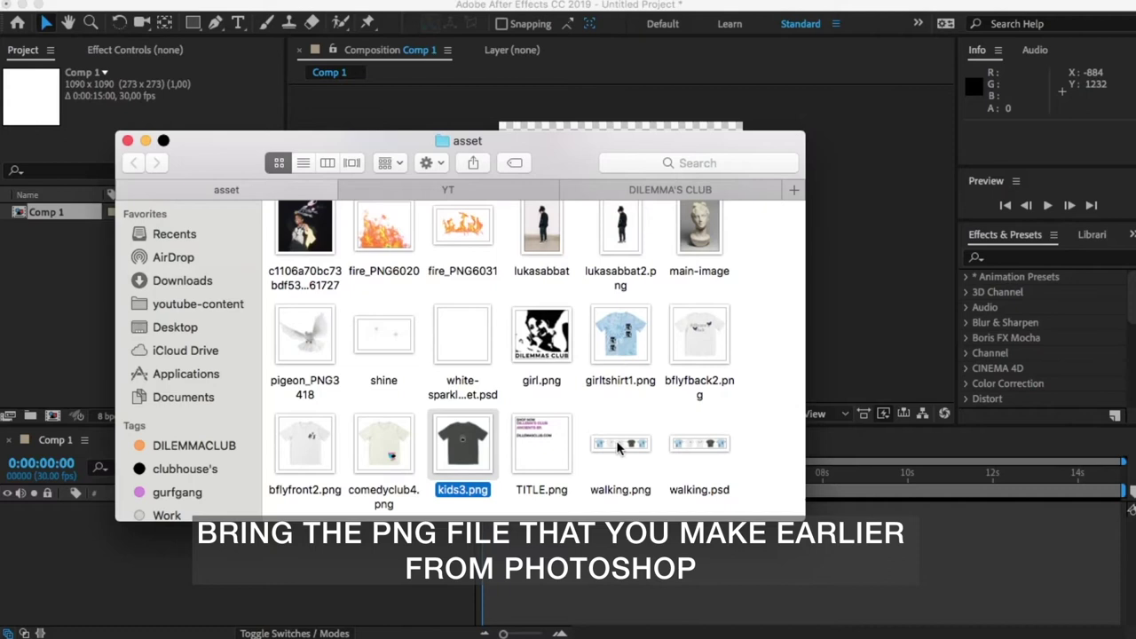
# Step: Import walking.png by mistake, then delete it from the project
pyautogui.moveTo(619, 448); pyautogui.dragTo(100, 368)
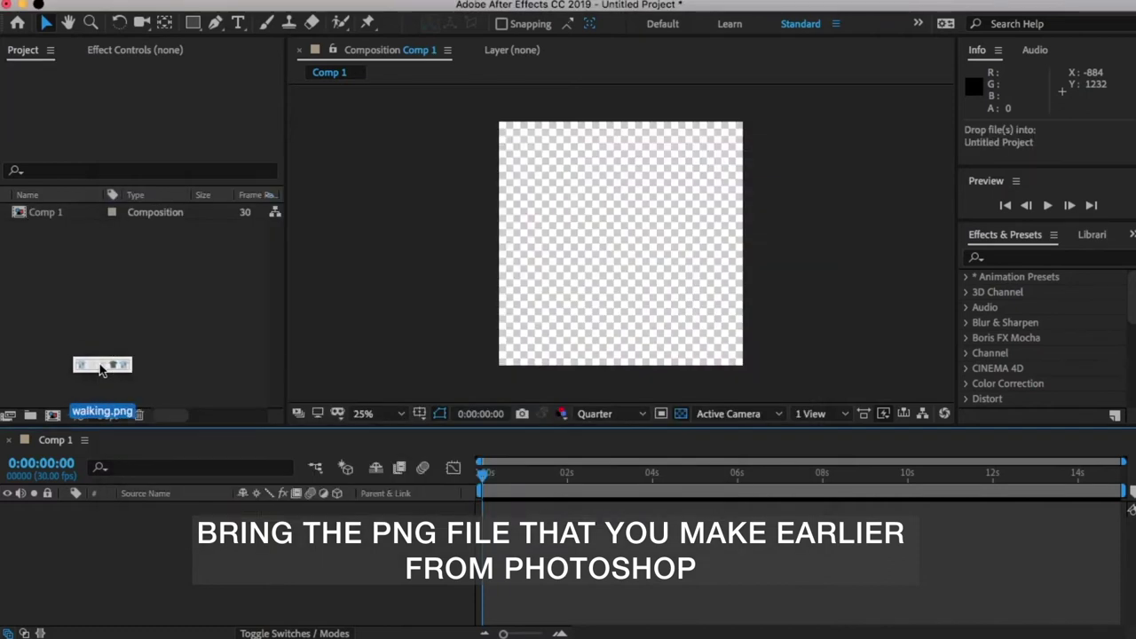
pyautogui.moveTo(100, 367); pyautogui.dragTo(101, 367)
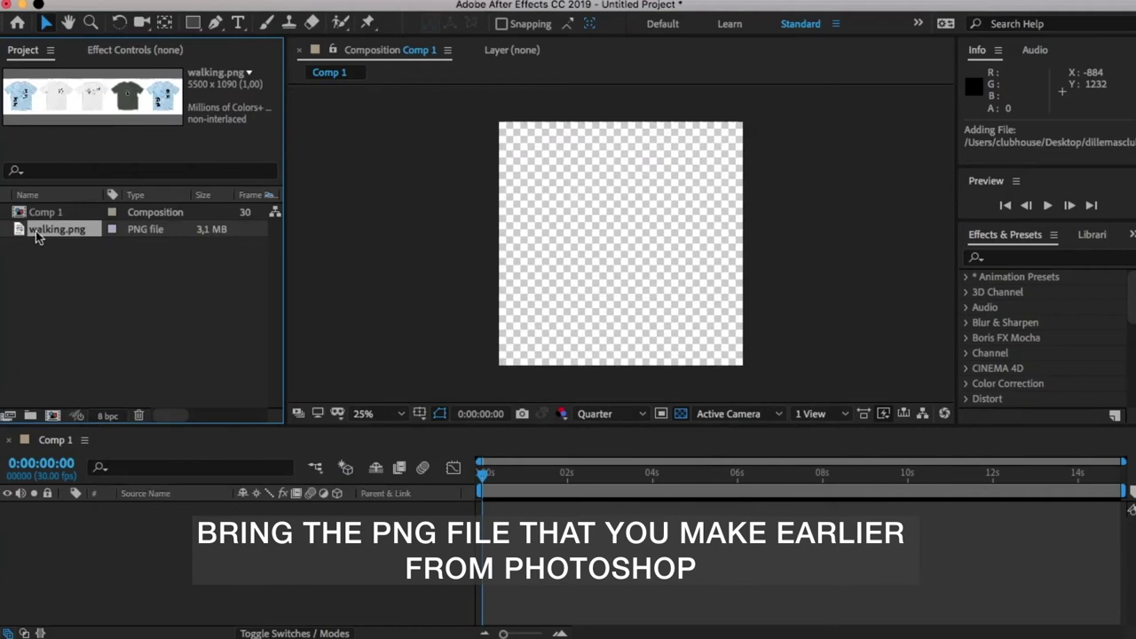
pyautogui.press('Delete')
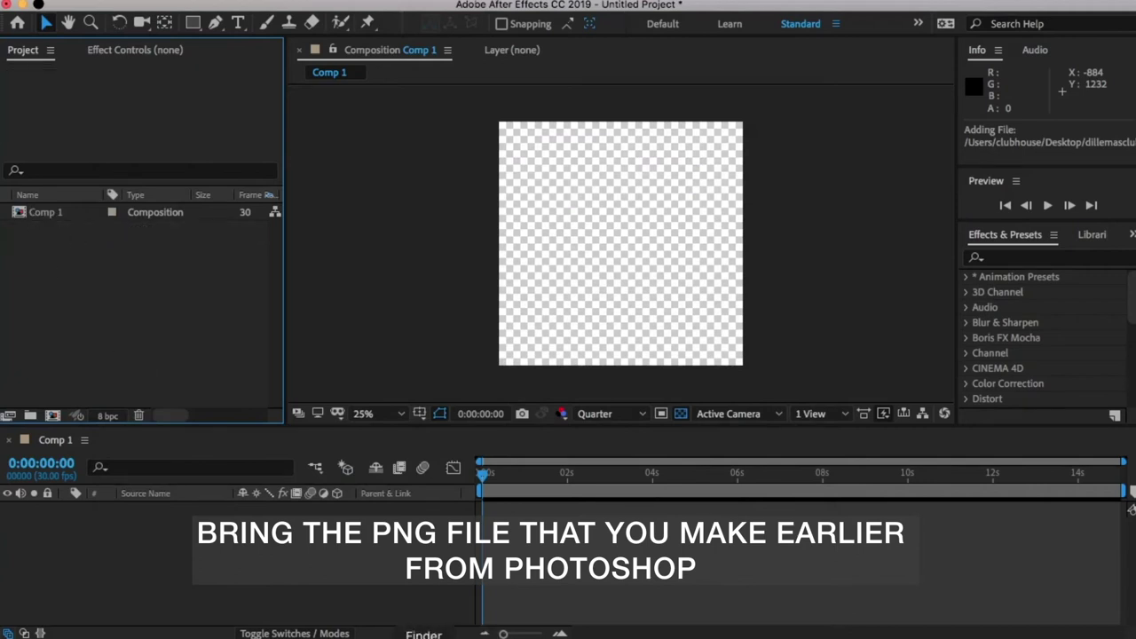
# Step: Import rt.png from the running tsihrt folder and add it as a layer in Comp 1
pyautogui.click(423, 636)
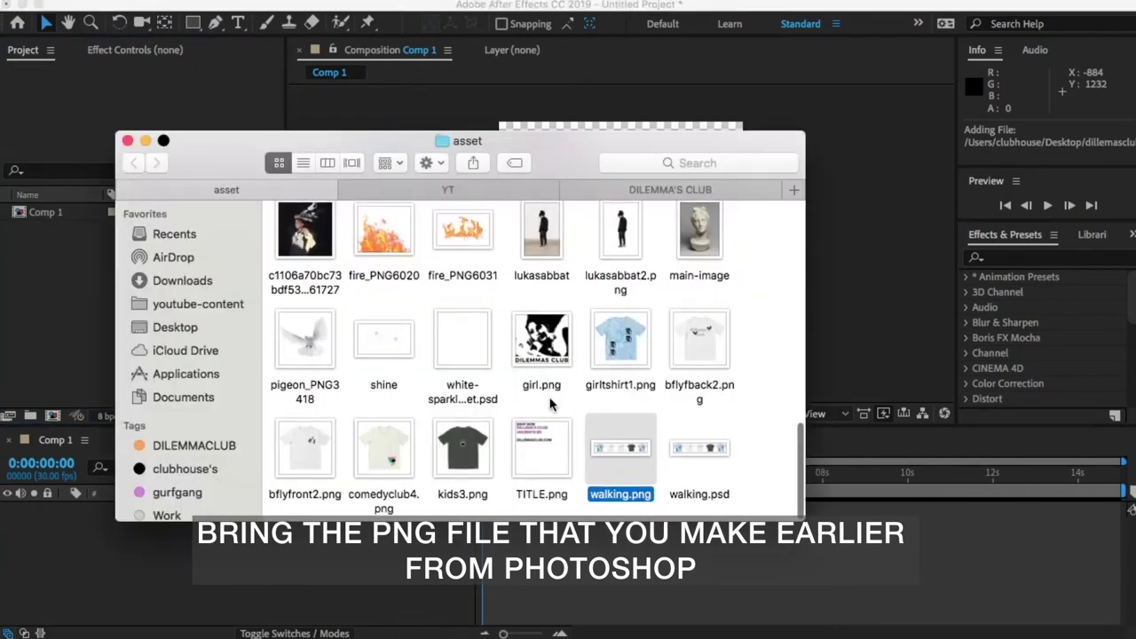
pyautogui.scroll(3, 551, 404)
pyautogui.scroll(2, 551, 404)
pyautogui.scroll(10, 550, 404)
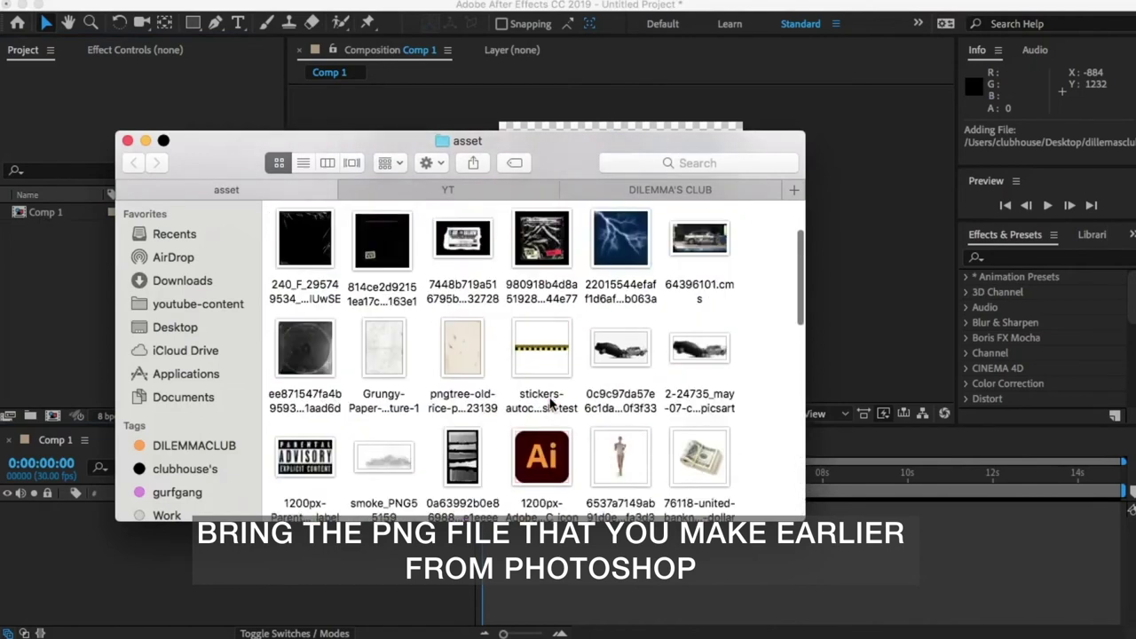
pyautogui.scroll(3, 551, 404)
pyautogui.scroll(-10, 551, 404)
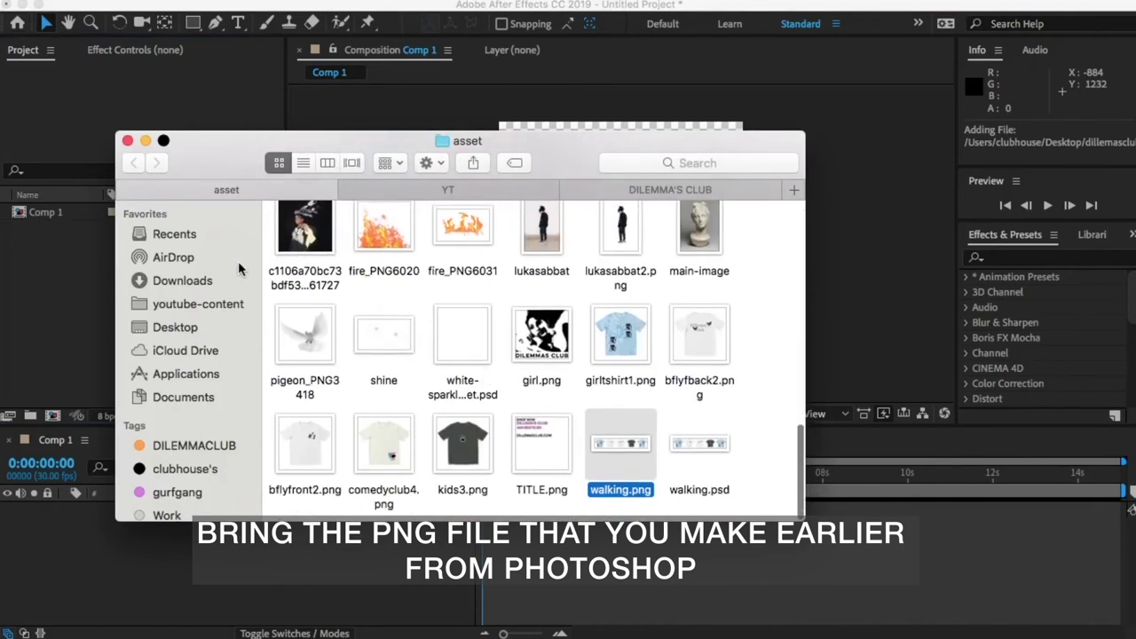
pyautogui.click(213, 301)
pyautogui.click(391, 468)
pyautogui.doubleClick(392, 468)
pyautogui.moveTo(317, 247); pyautogui.dragTo(51, 275)
pyautogui.press('p')
pyautogui.moveTo(64, 237); pyautogui.dragTo(149, 576)
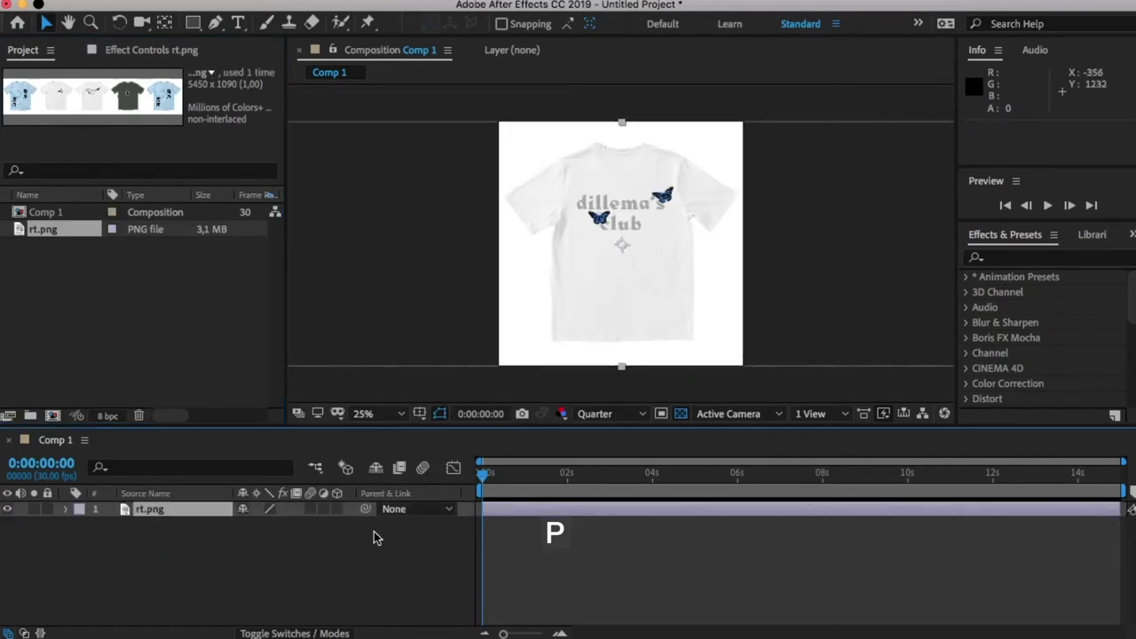
# Step: Set the rt.png layer's Position to 2720, 545 and keyframe it at the start
pyautogui.press('p')
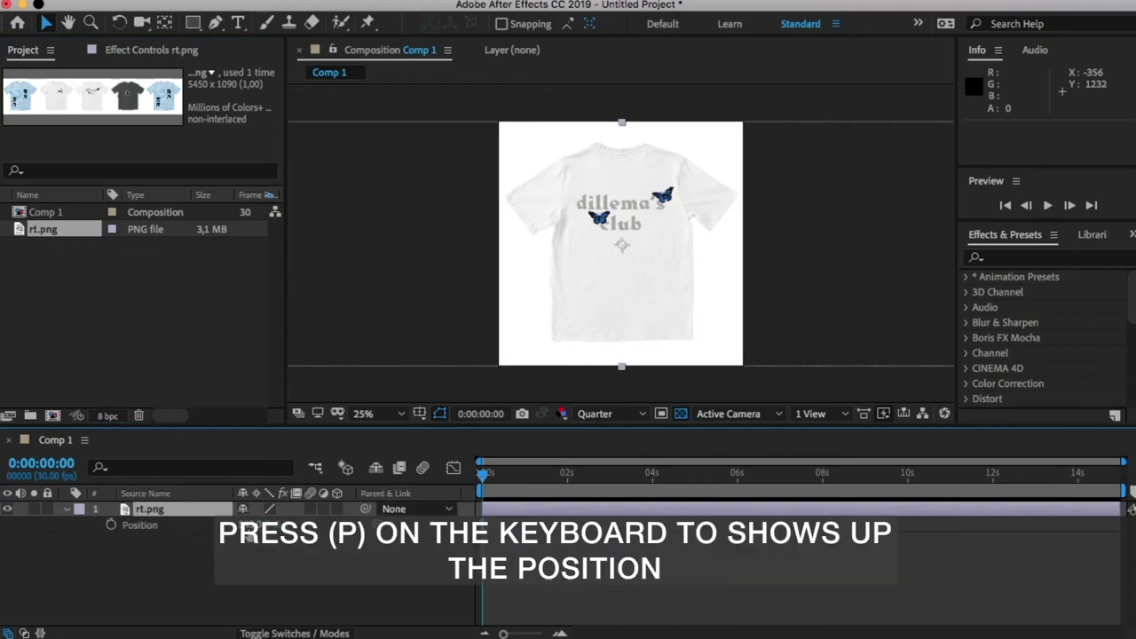
pyautogui.moveTo(257, 525); pyautogui.dragTo(293, 524)
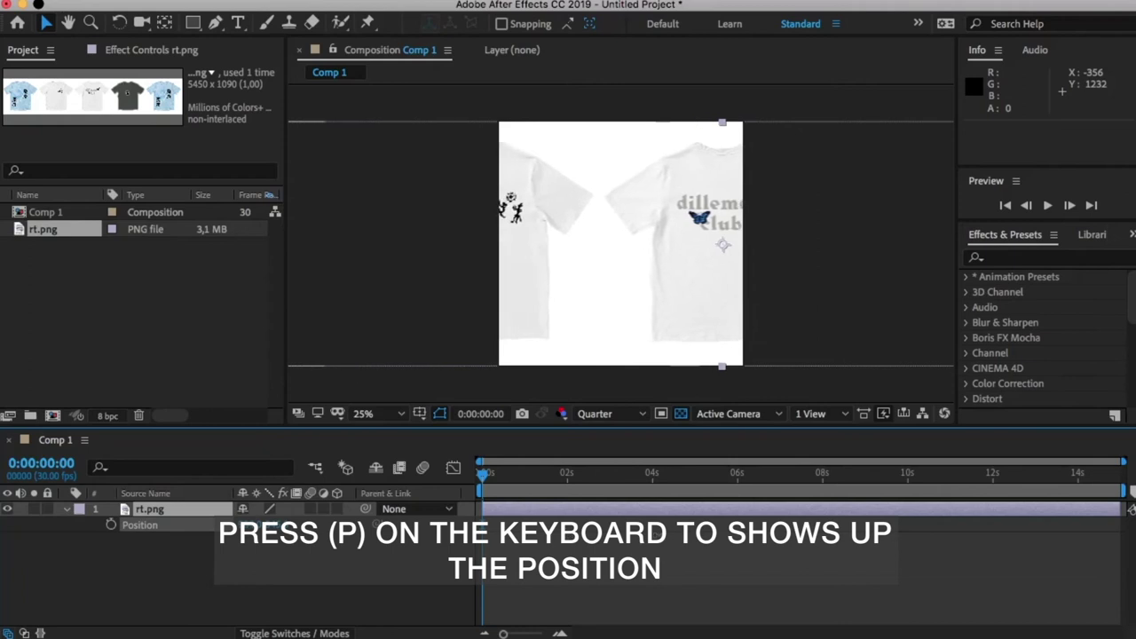
pyautogui.moveTo(293, 525)
pyautogui.mouseDown()
pyautogui.moveTo(343, 524)
pyautogui.moveTo(262, 522)
pyautogui.mouseUp()
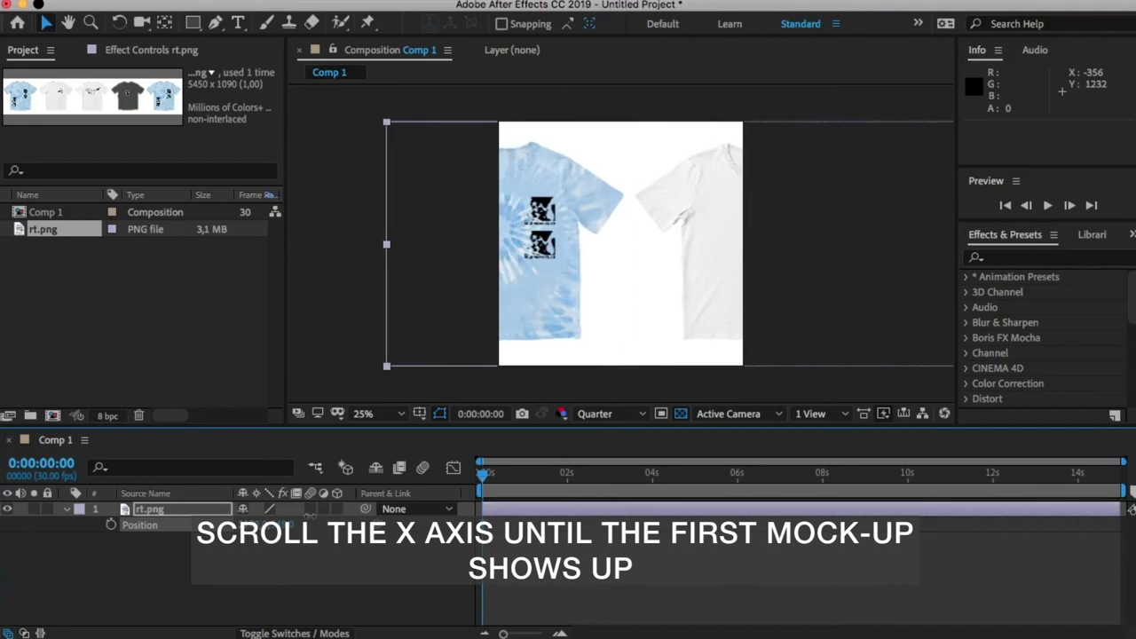
pyautogui.moveTo(258, 524); pyautogui.dragTo(246, 583)
pyautogui.moveTo(266, 525); pyautogui.dragTo(280, 524)
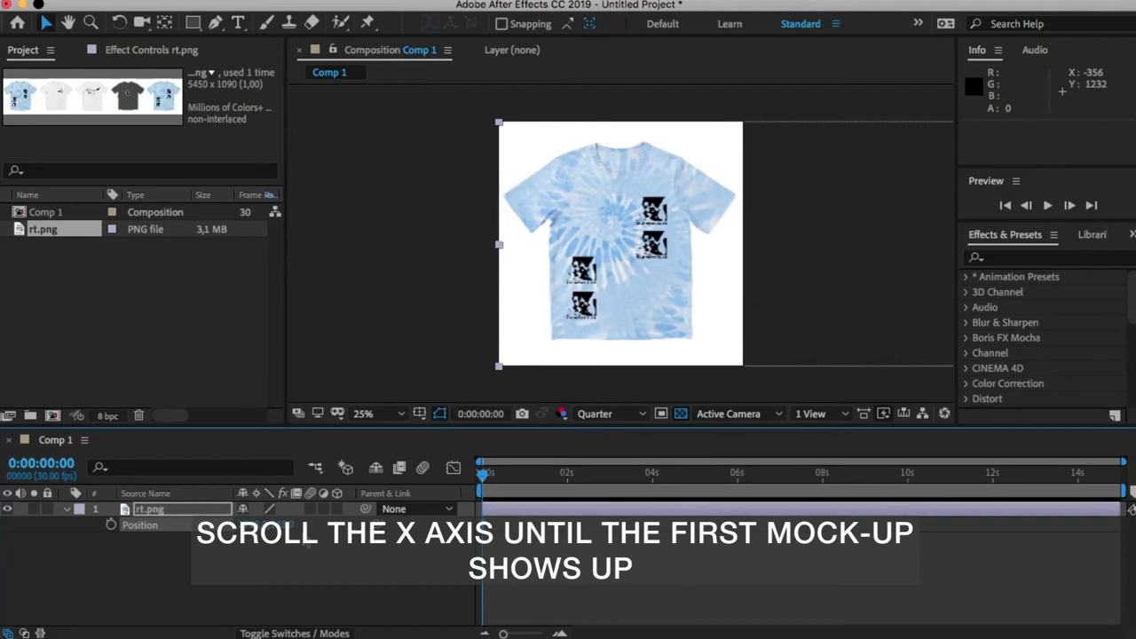
pyautogui.click(255, 524)
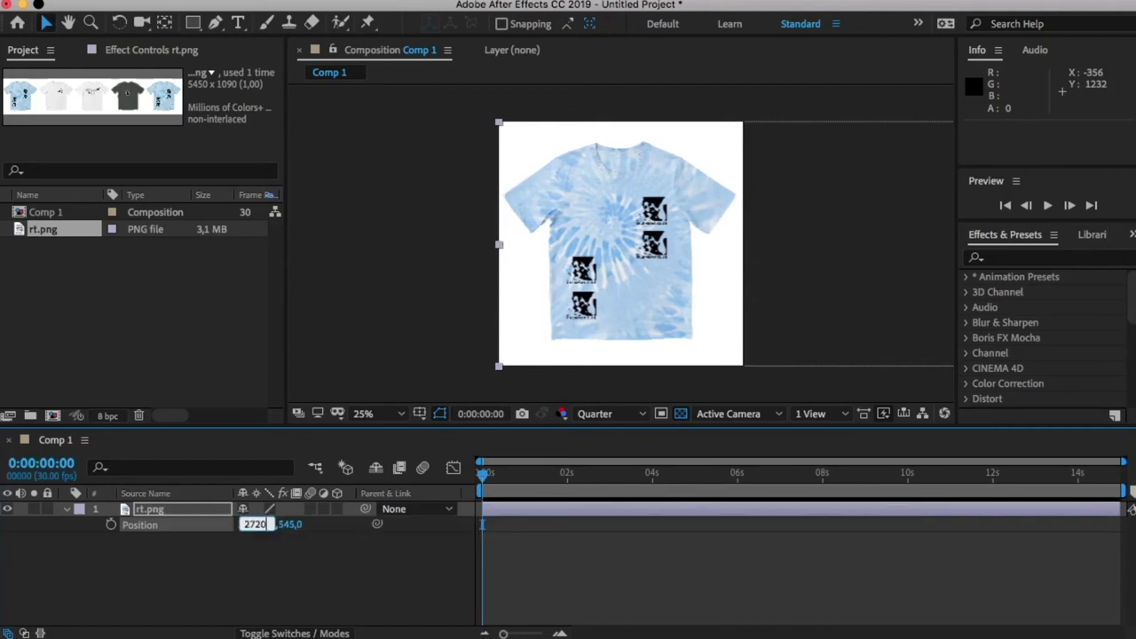
pyautogui.press('Return')
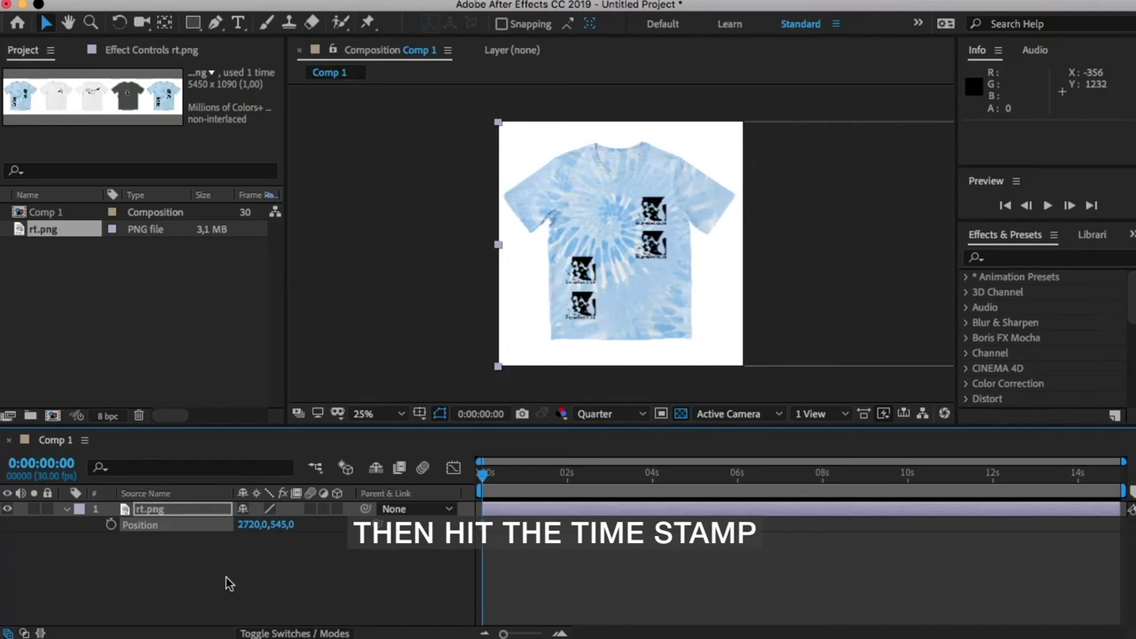
pyautogui.click(111, 525)
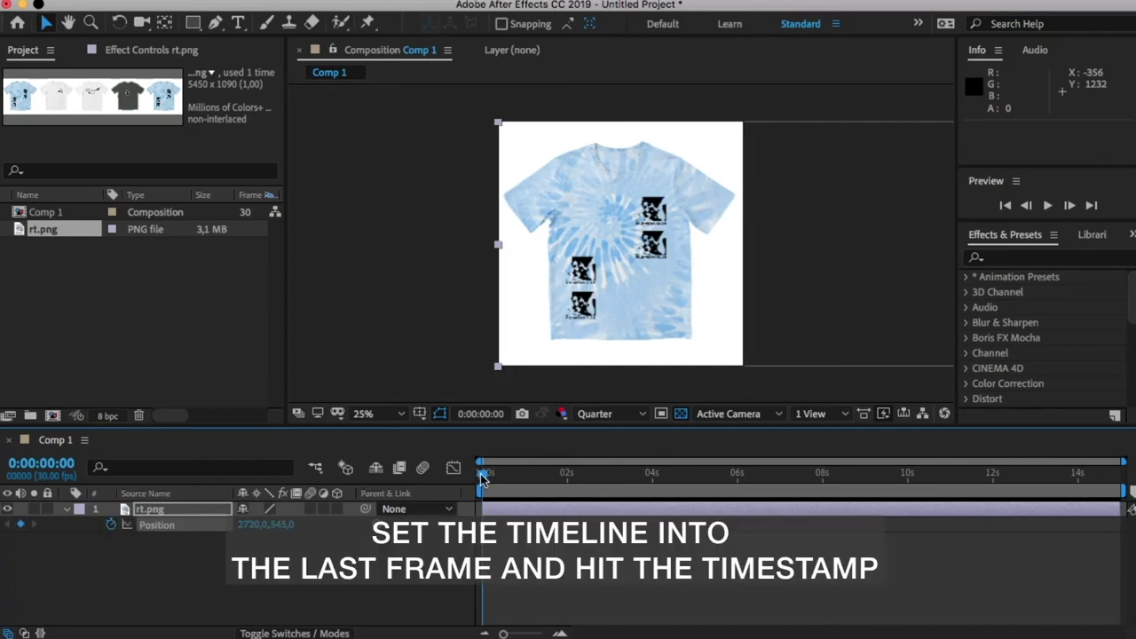
# Step: At 0:00:14:29, keyframe Position X at -1620 to frame the repeated tie-dye shirt, then return to frame 0
pyautogui.moveTo(483, 474); pyautogui.dragTo(1119, 475)
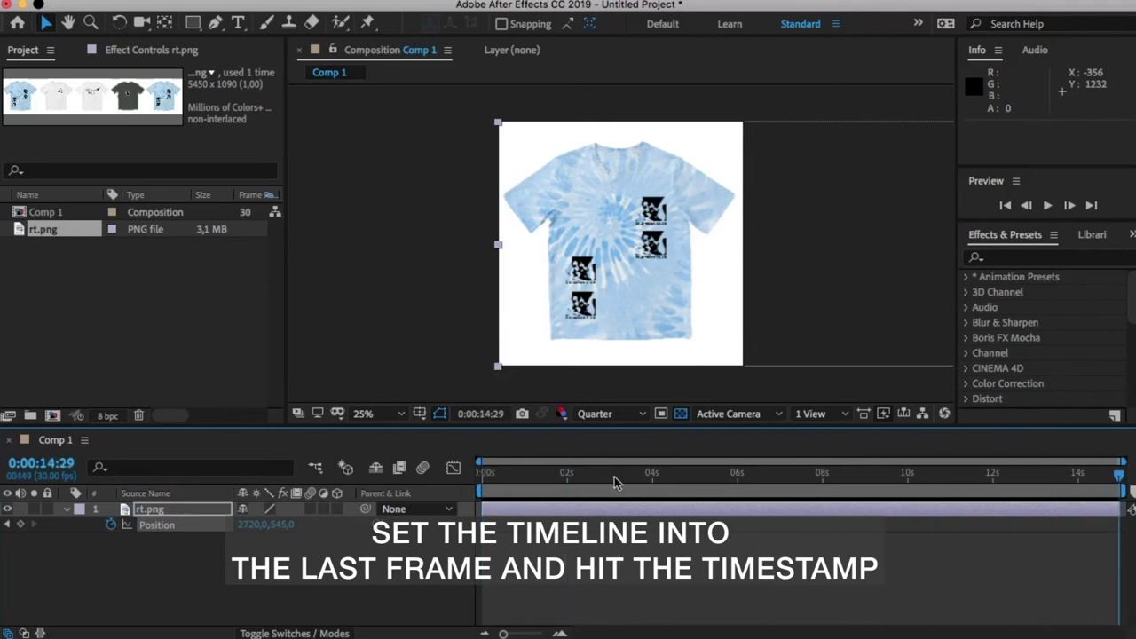
pyautogui.moveTo(250, 531); pyautogui.dragTo(168, 531)
pyautogui.moveTo(234, 547); pyautogui.dragTo(2, 573)
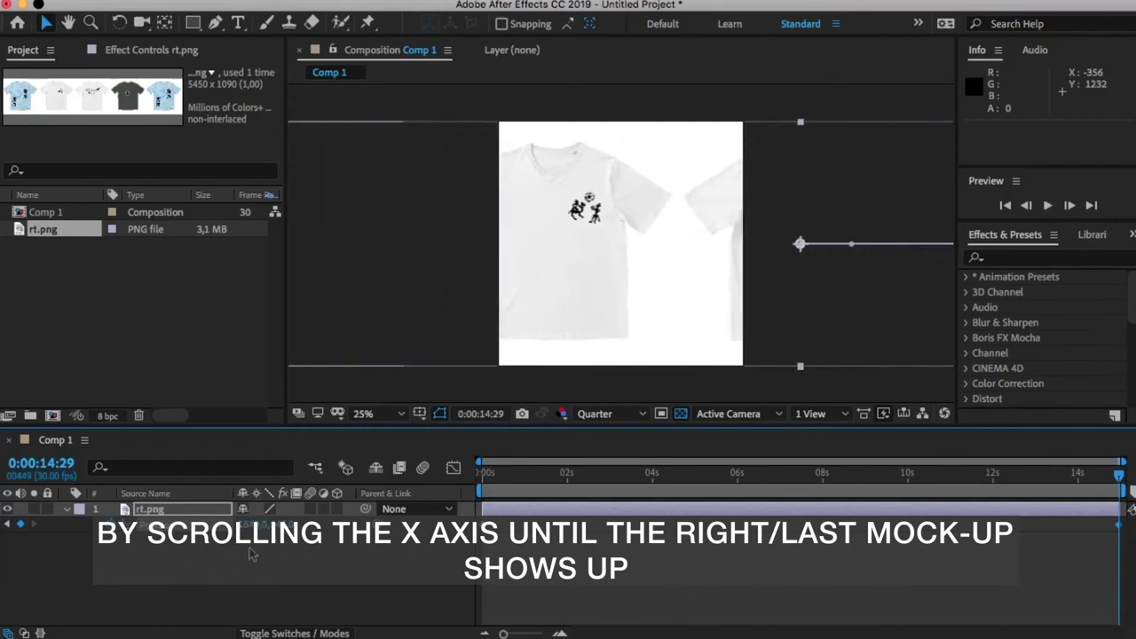
pyautogui.moveTo(248, 531); pyautogui.dragTo(96, 551)
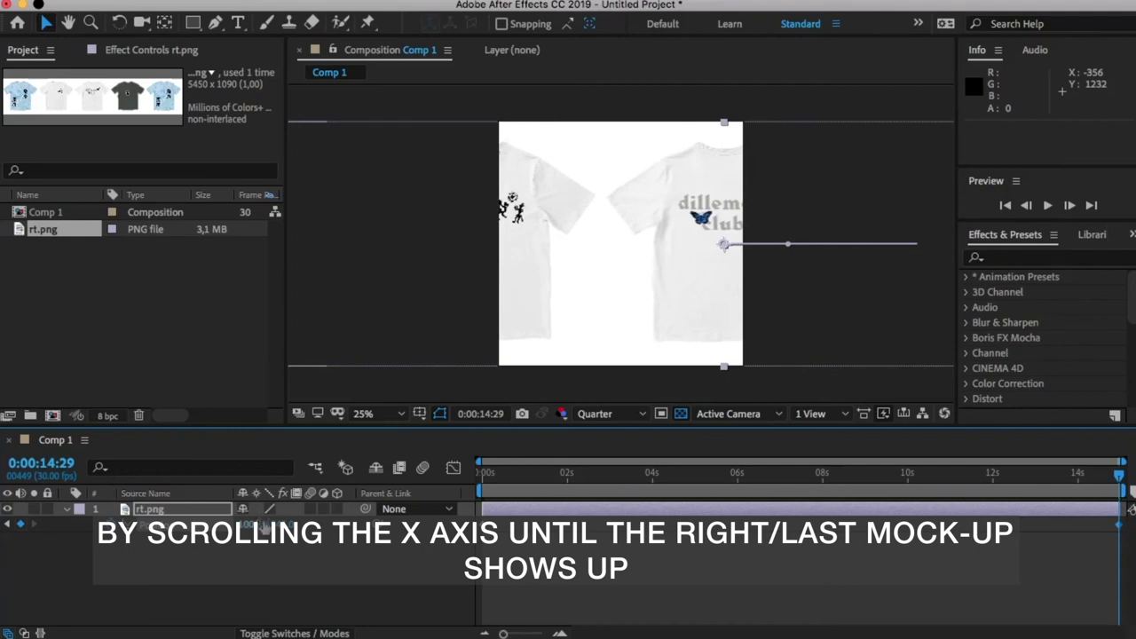
pyautogui.moveTo(248, 531)
pyautogui.mouseDown()
pyautogui.moveTo(205, 533)
pyautogui.moveTo(257, 549)
pyautogui.moveTo(250, 542)
pyautogui.moveTo(271, 569)
pyautogui.mouseUp()
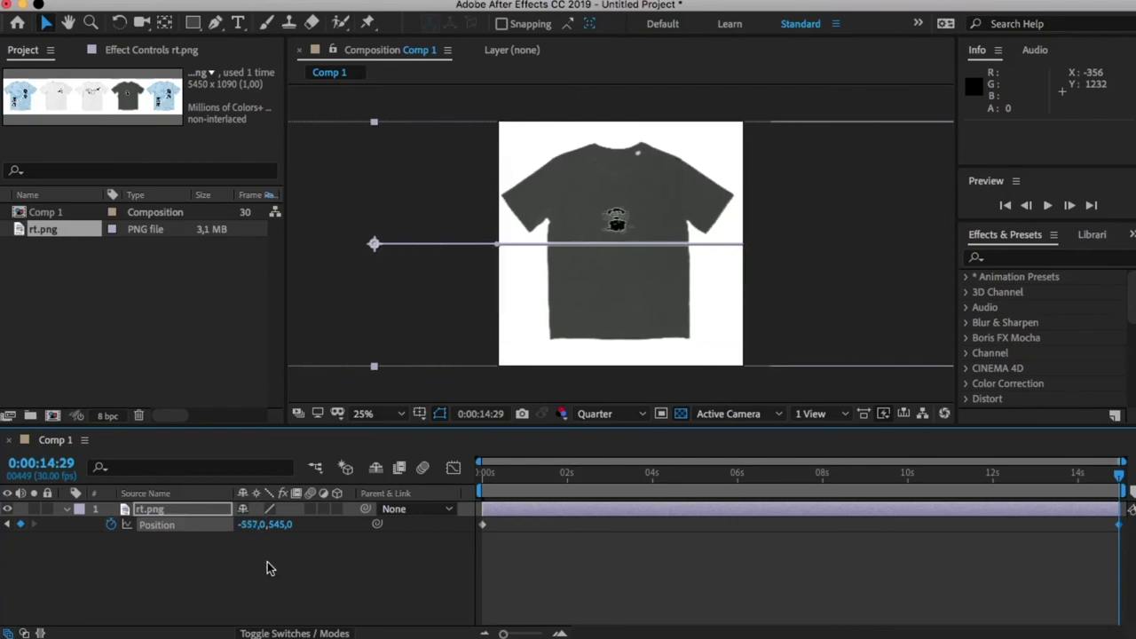
pyautogui.moveTo(260, 525); pyautogui.dragTo(213, 572)
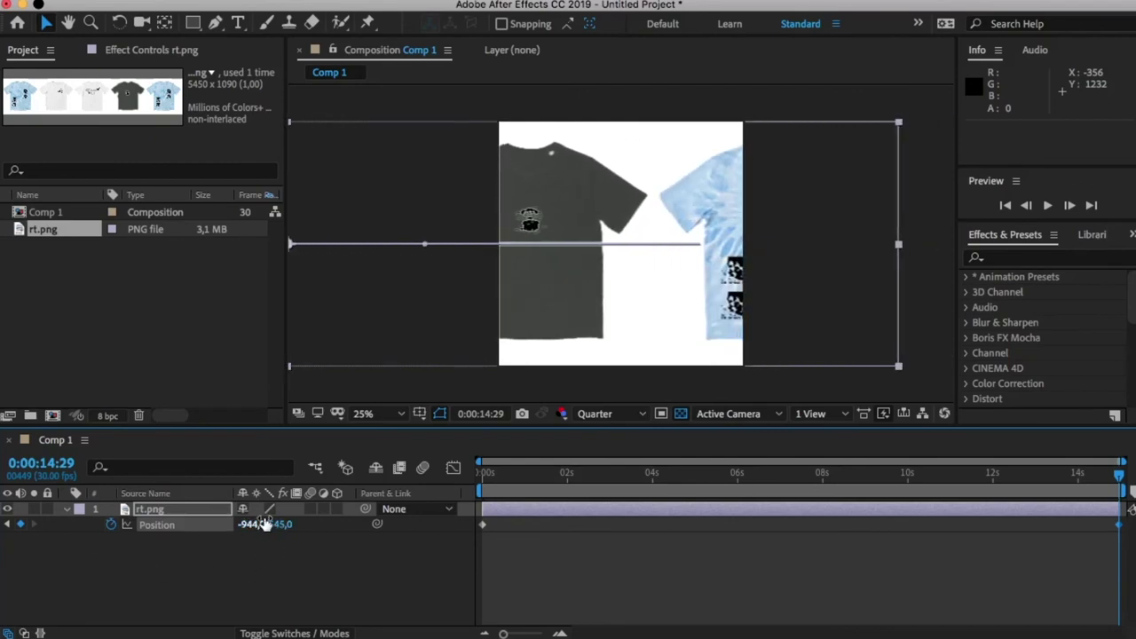
pyautogui.moveTo(251, 523); pyautogui.dragTo(122, 573)
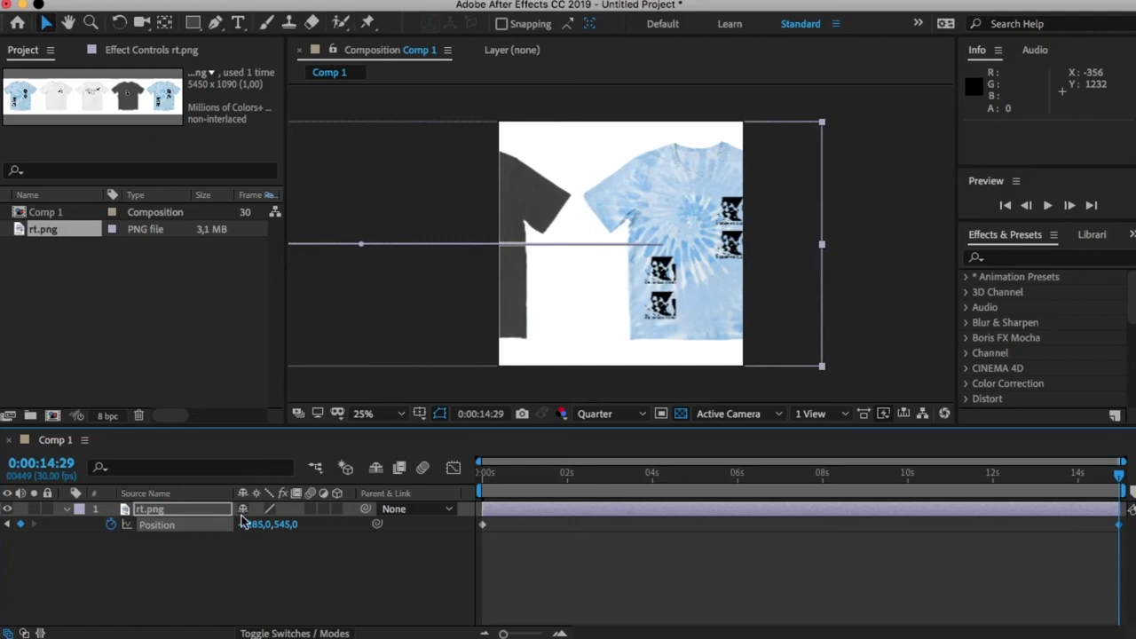
pyautogui.moveTo(253, 525)
pyautogui.mouseDown()
pyautogui.moveTo(3, 560)
pyautogui.moveTo(2, 575)
pyautogui.mouseUp()
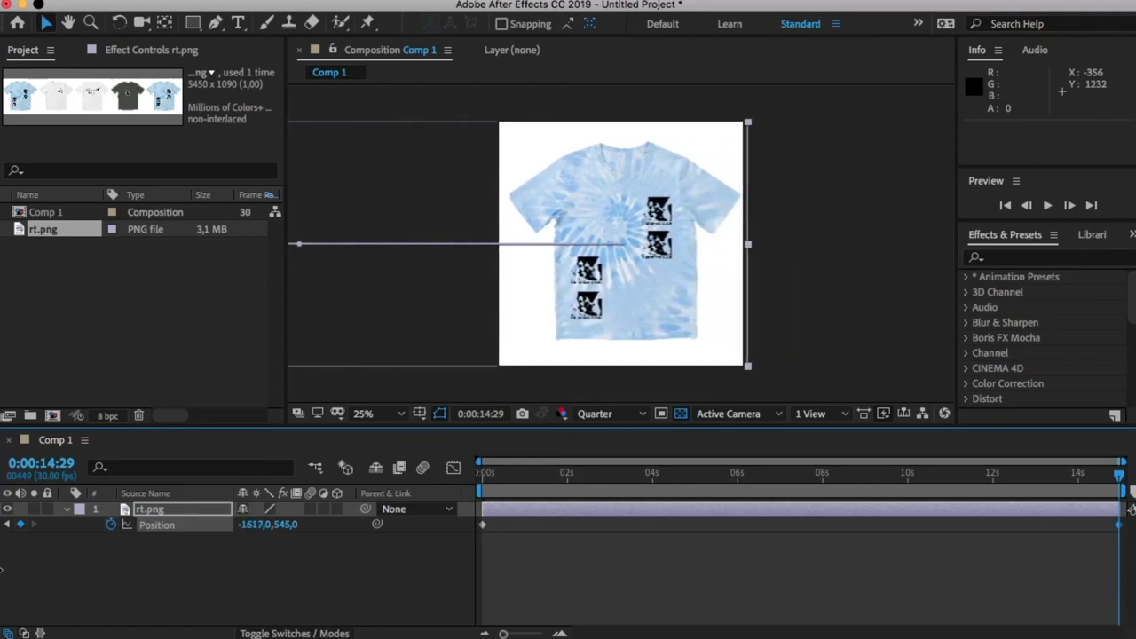
pyautogui.moveTo(253, 526); pyautogui.dragTo(237, 526)
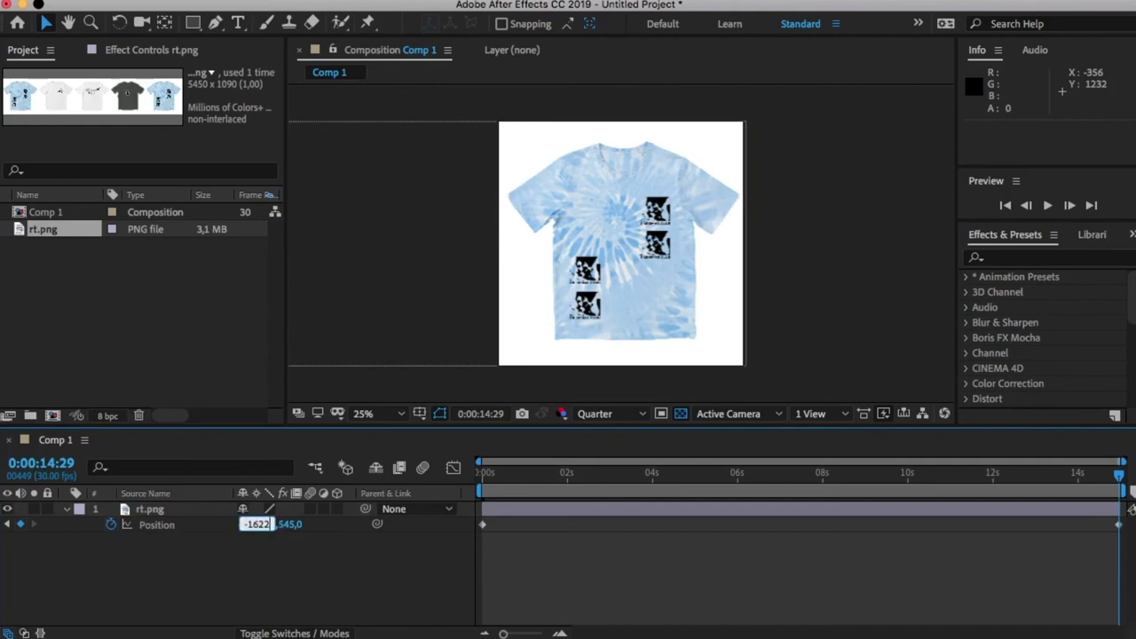
pyautogui.press('Return')
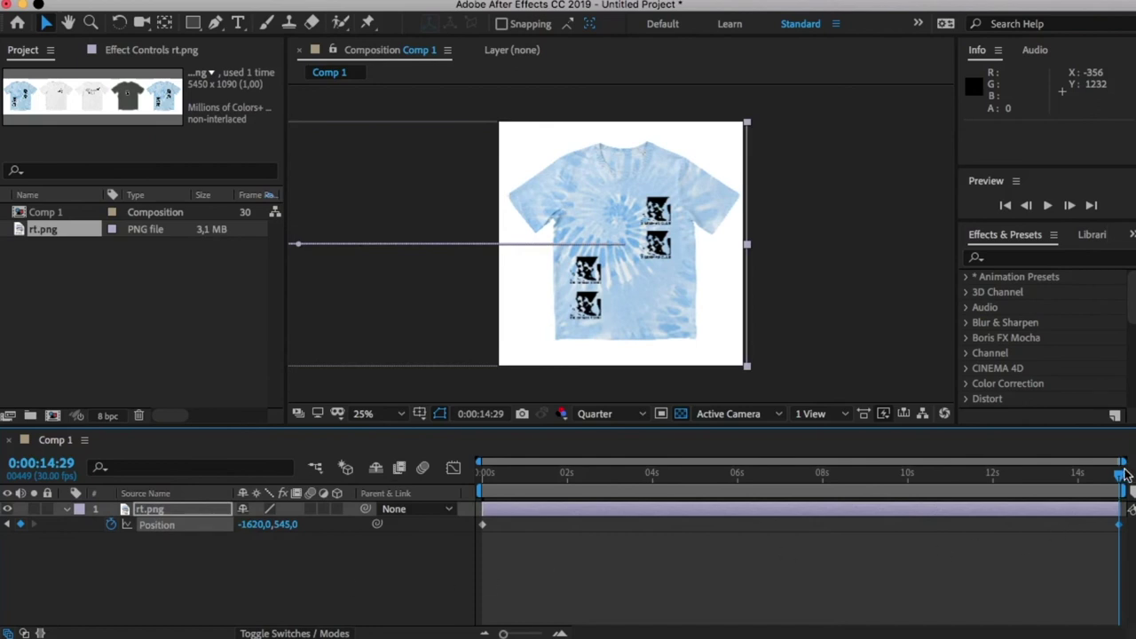
pyautogui.moveTo(1121, 480); pyautogui.dragTo(427, 552)
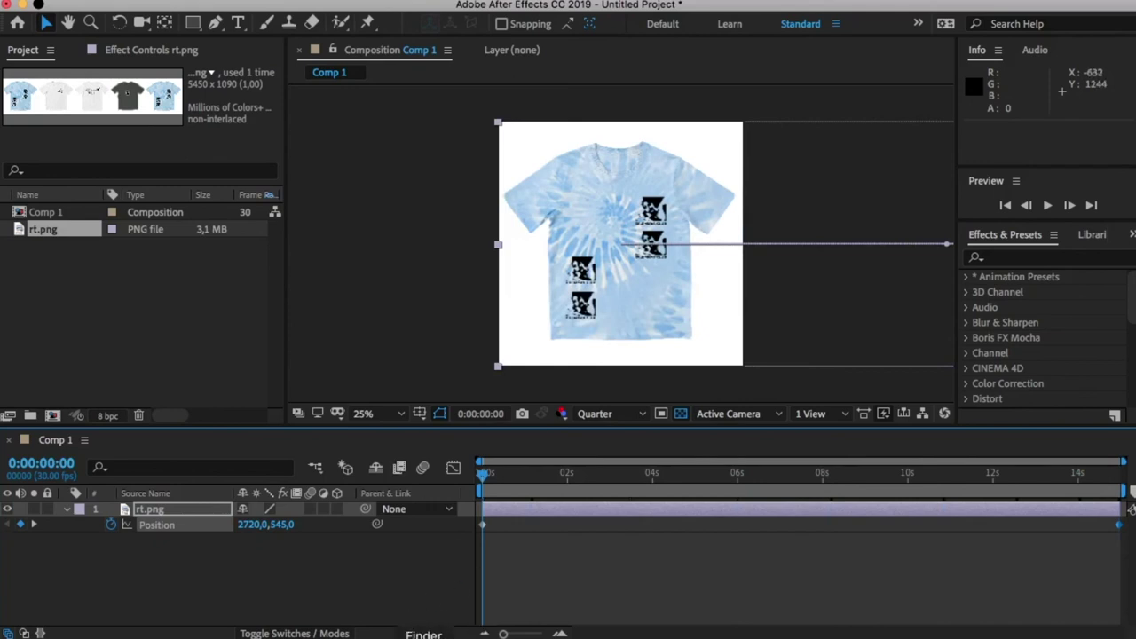
# Step: Open the asset folder from youtube-content in Finder to locate TITLE.png
pyautogui.click(423, 634)
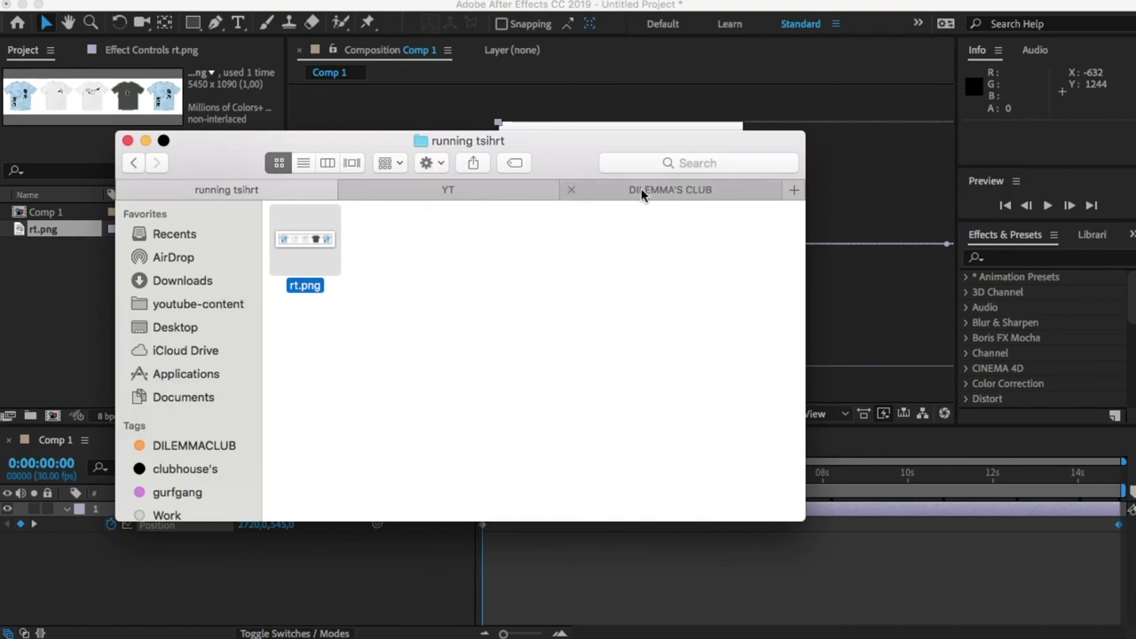
pyautogui.click(133, 165)
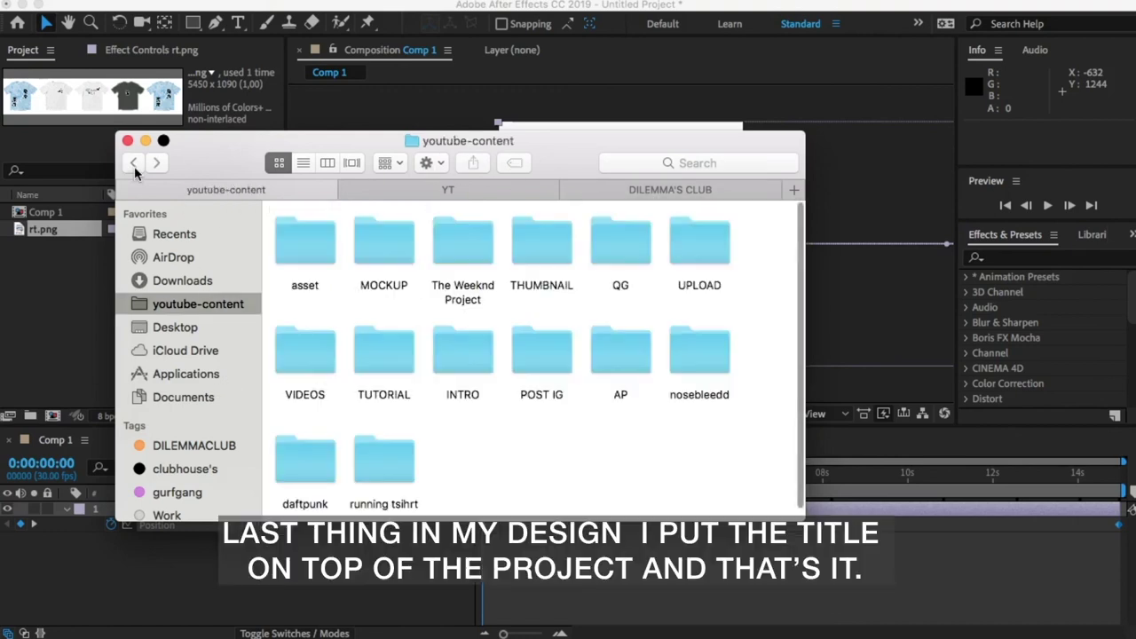
pyautogui.doubleClick(298, 257)
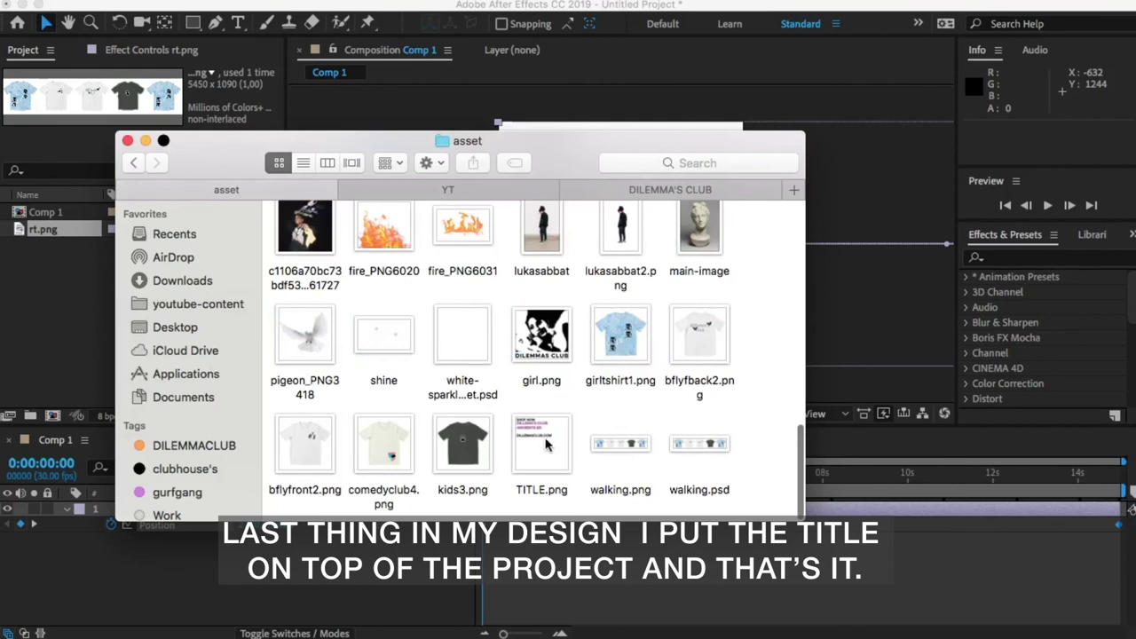